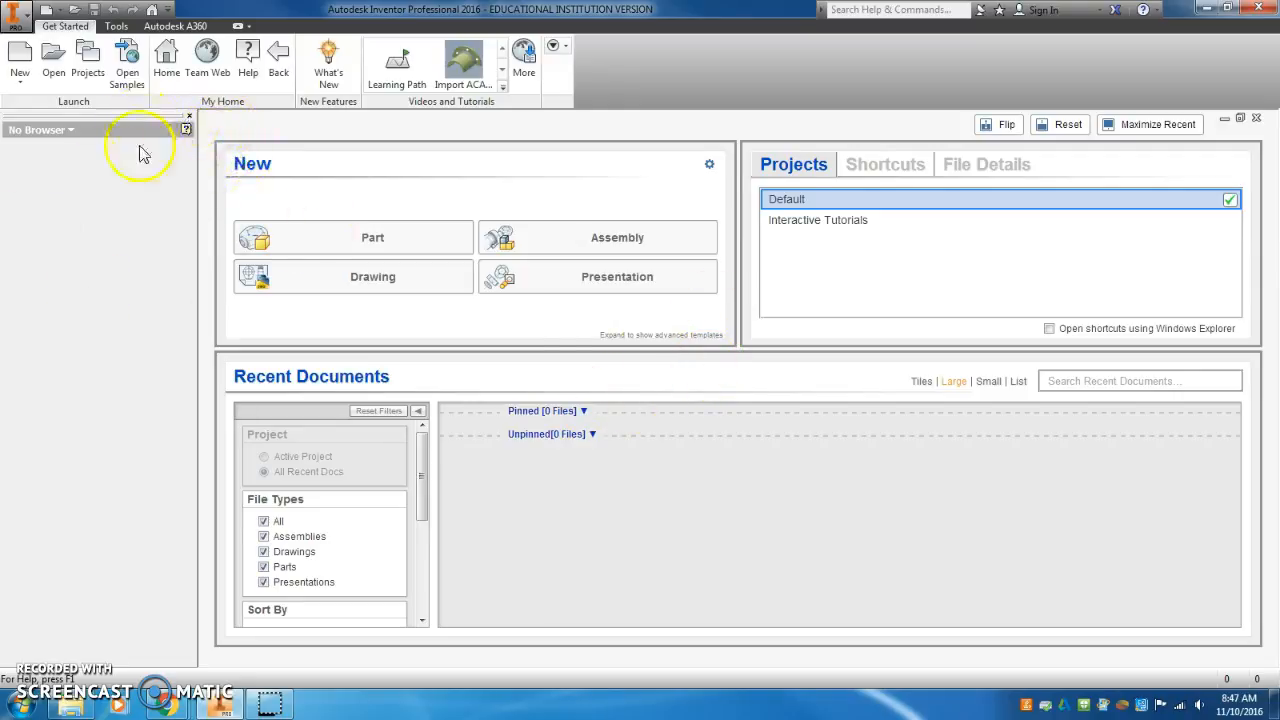
# Step: Create a new part file from the standard Part template
pyautogui.click(365, 241)
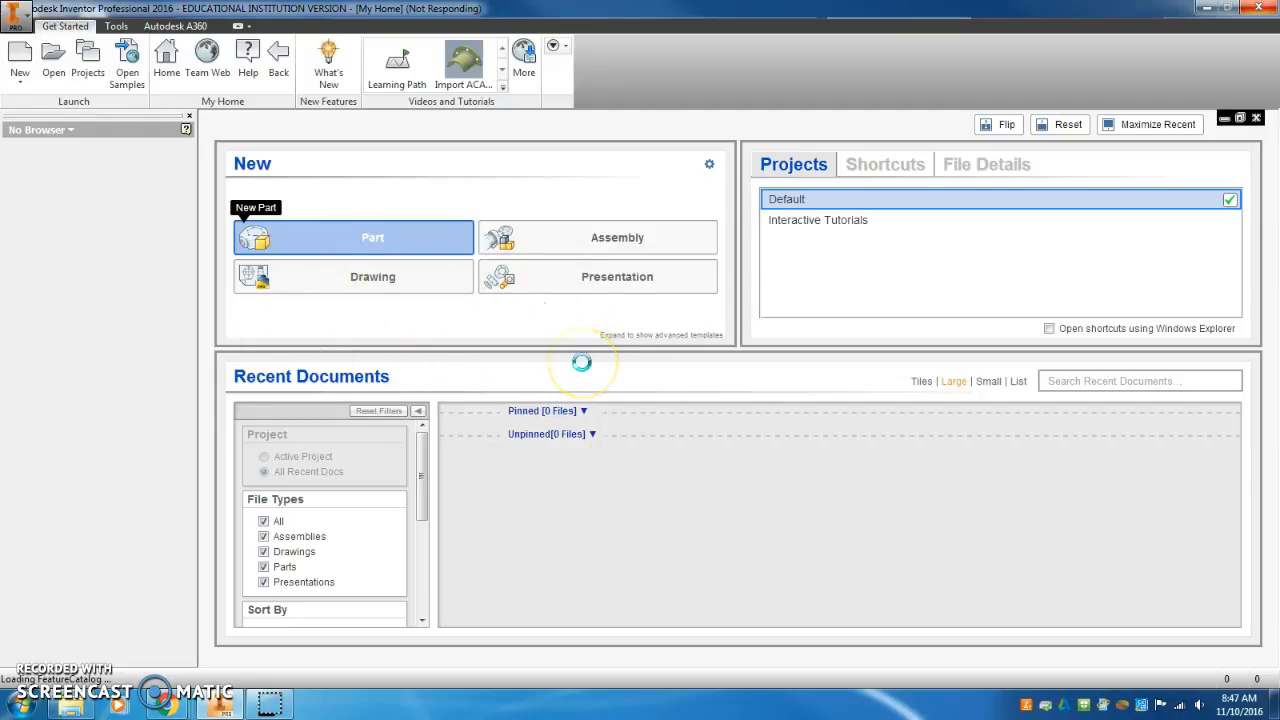
pyautogui.click(547, 179)
pyautogui.click(576, 316)
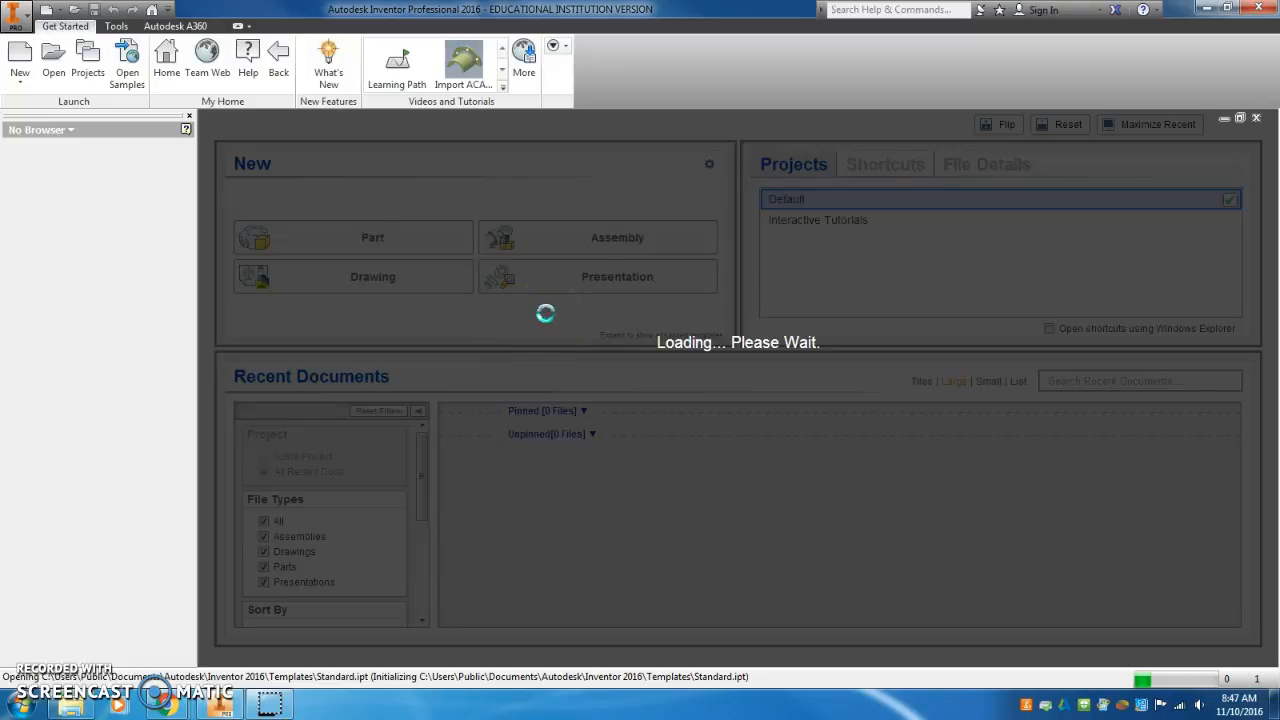
pyautogui.click(587, 300)
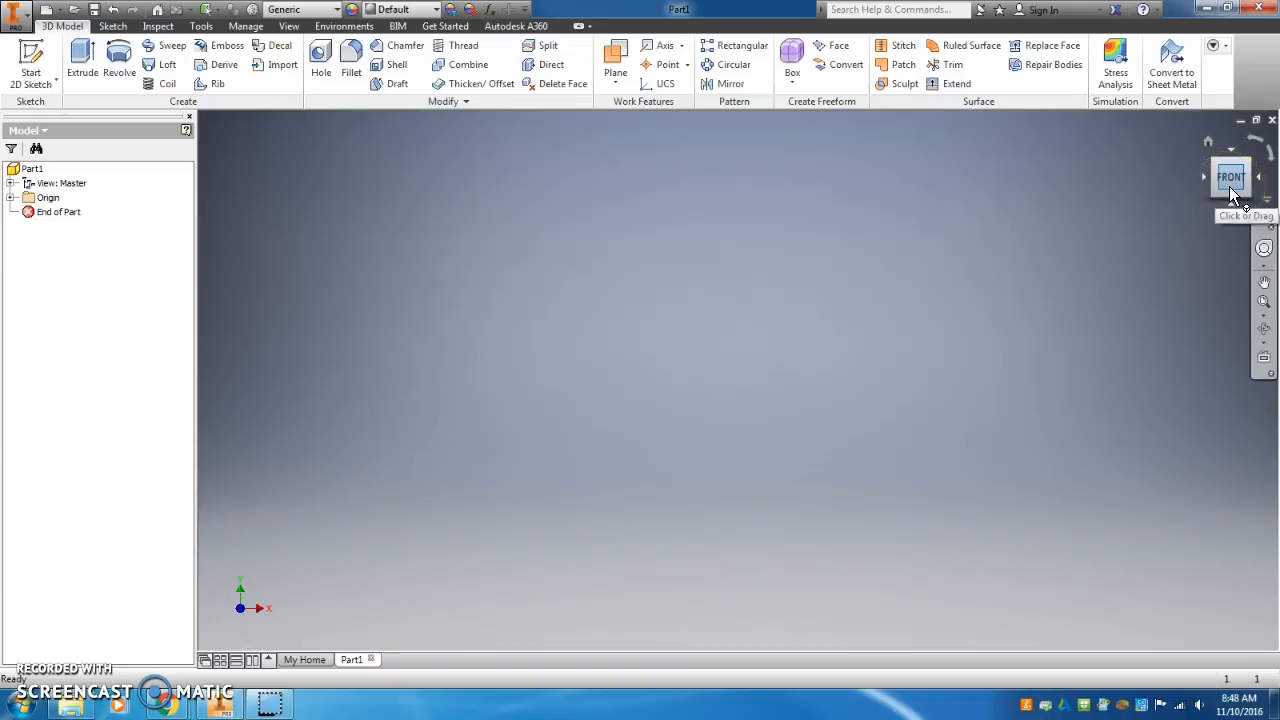
# Step: Start a 2D sketch on the horizontal XZ plane
pyautogui.click(1222, 151)
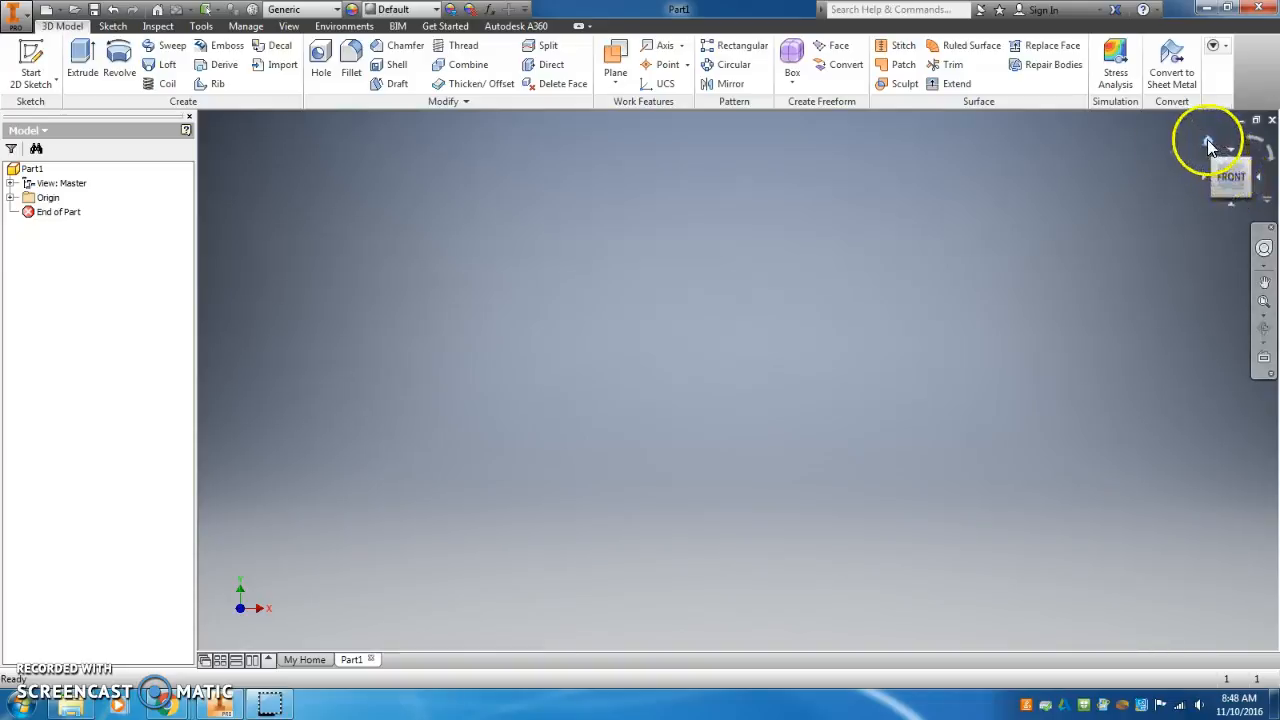
pyautogui.click(33, 57)
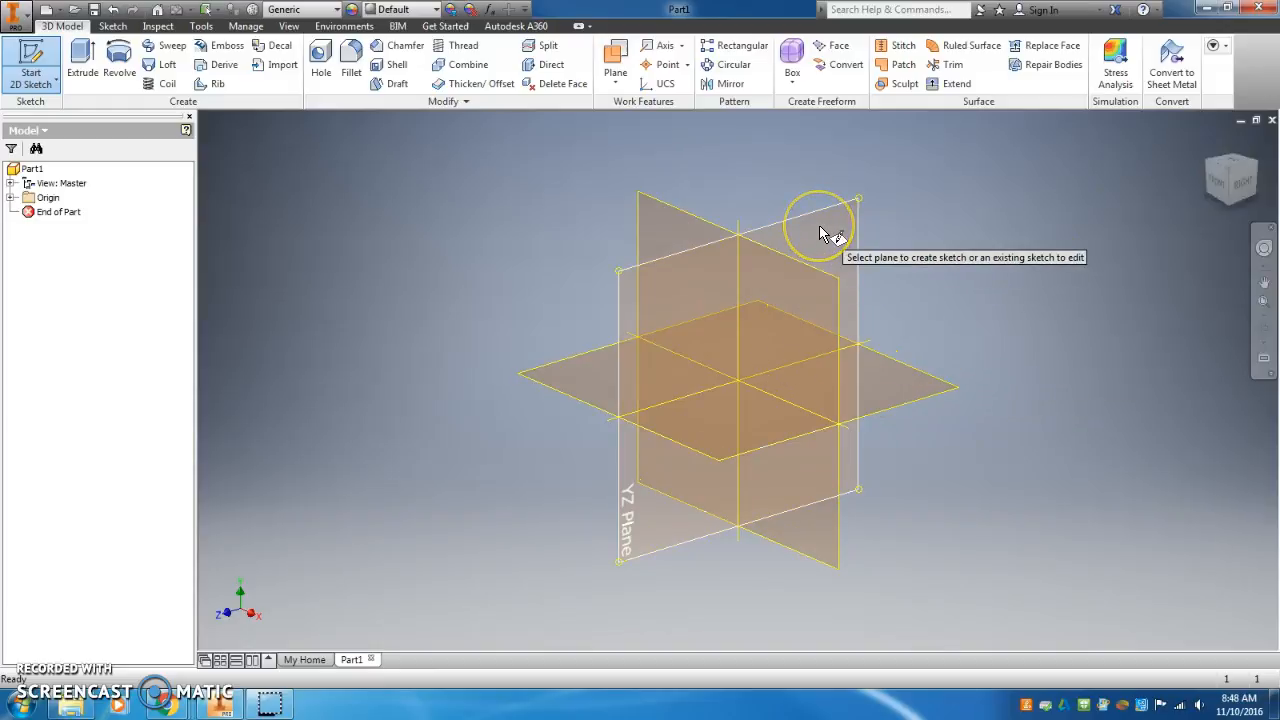
pyautogui.click(1208, 145)
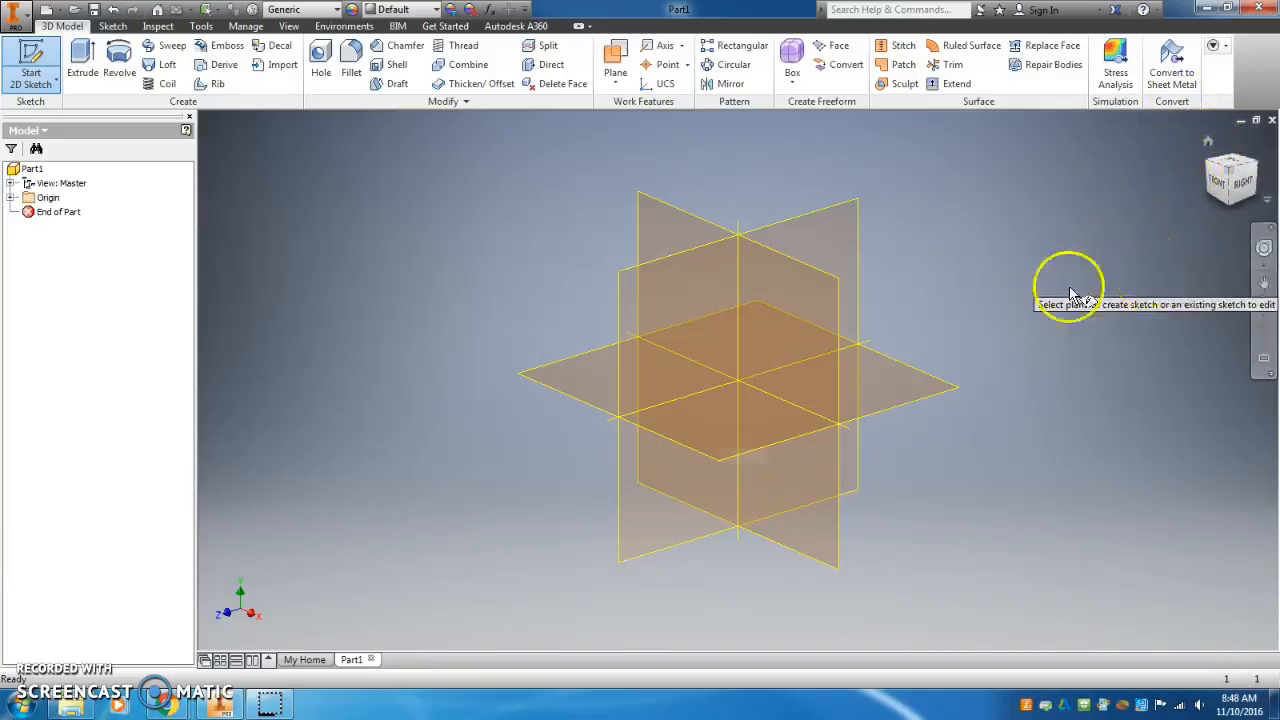
pyautogui.click(899, 394)
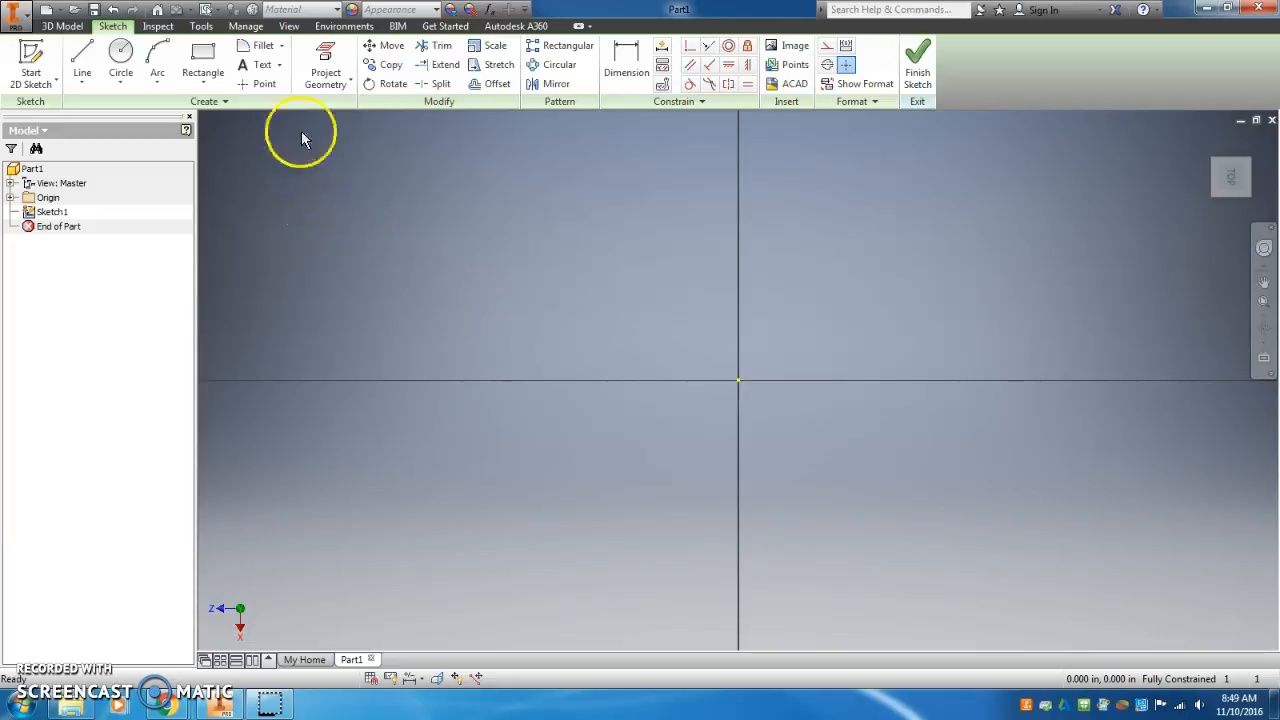
# Step: Sketch a 1 in by 1 in rectangle with its first corner at the origin
pyautogui.click(202, 55)
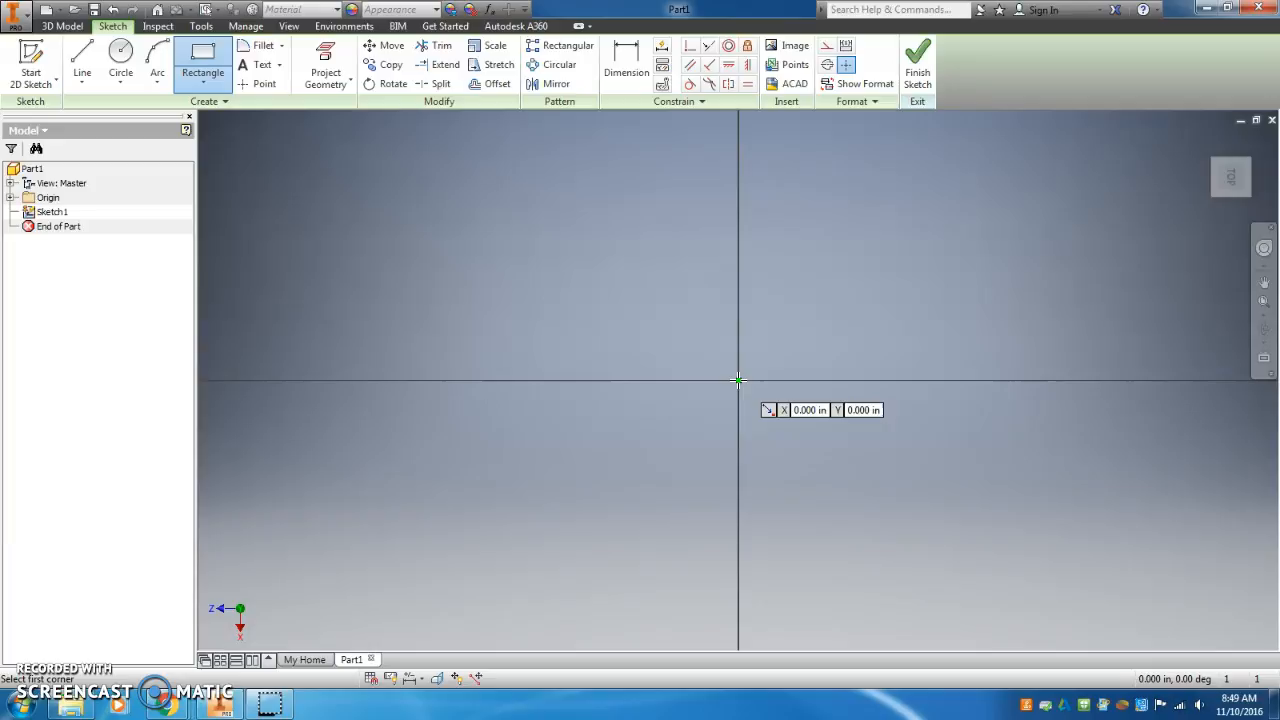
pyautogui.moveTo(738, 380); pyautogui.dragTo(933, 254)
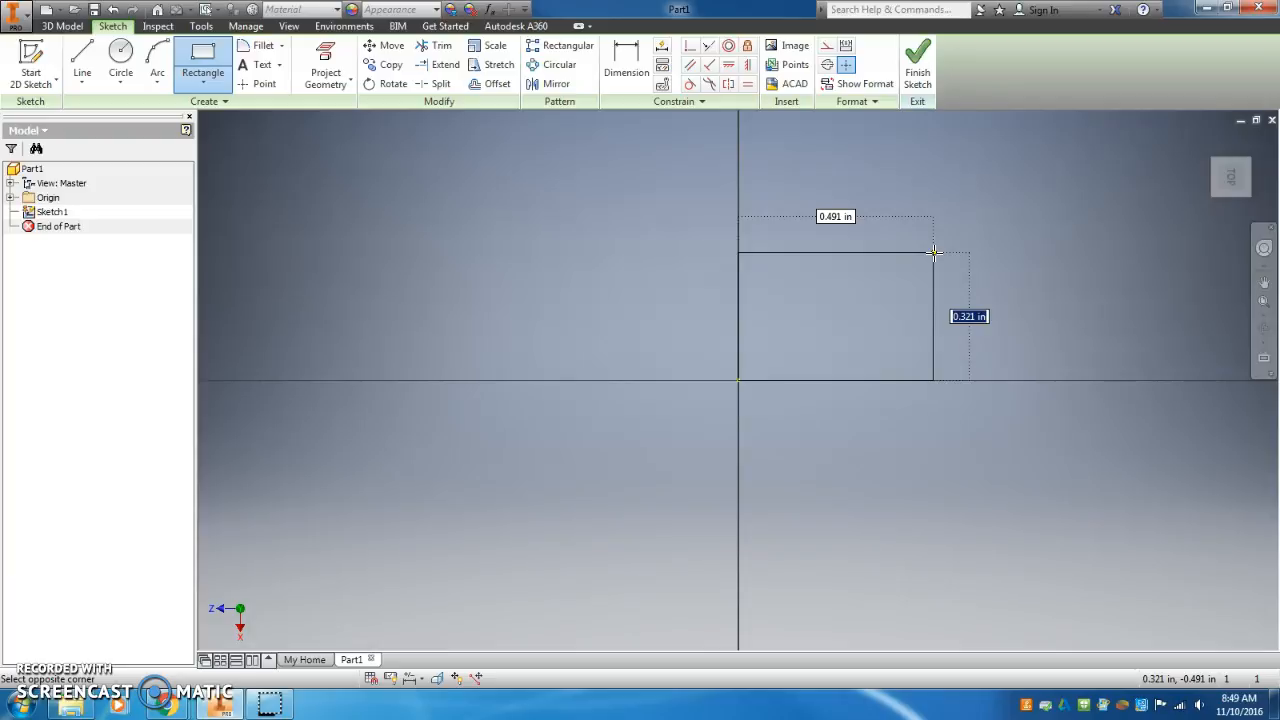
pyautogui.write('1')
pyautogui.press('Tab')
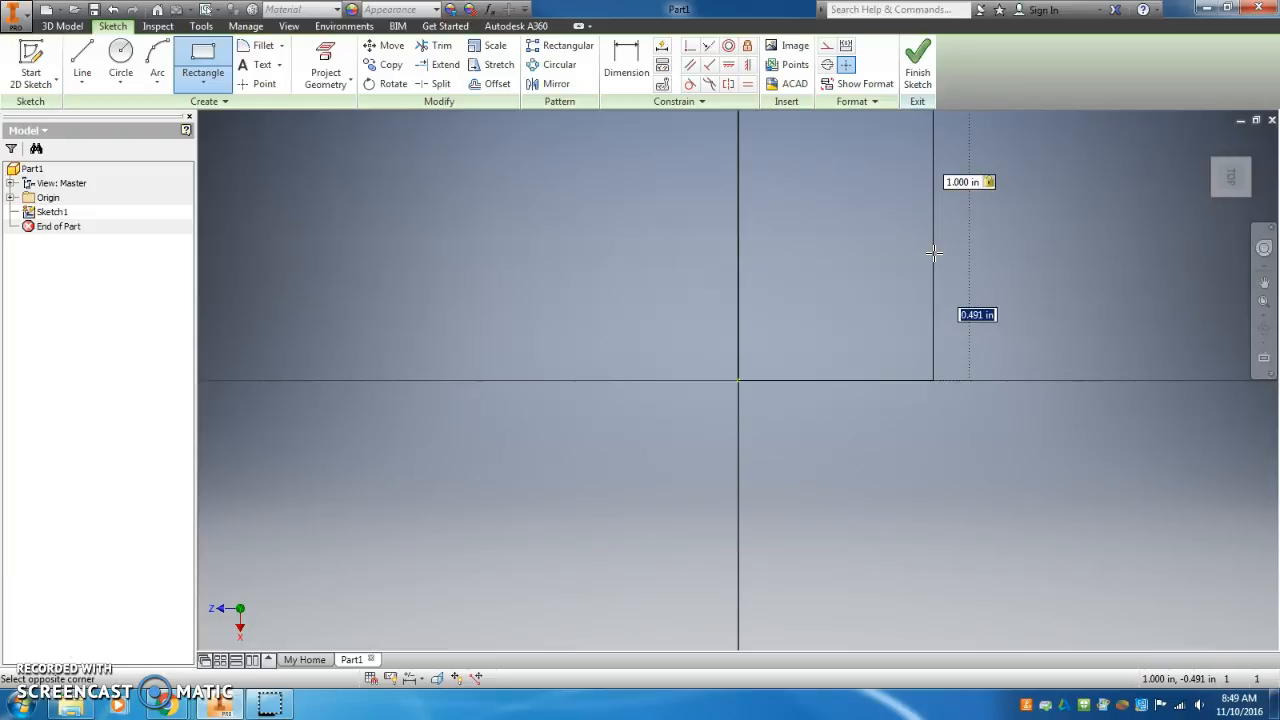
pyautogui.write('1')
pyautogui.press('Return')
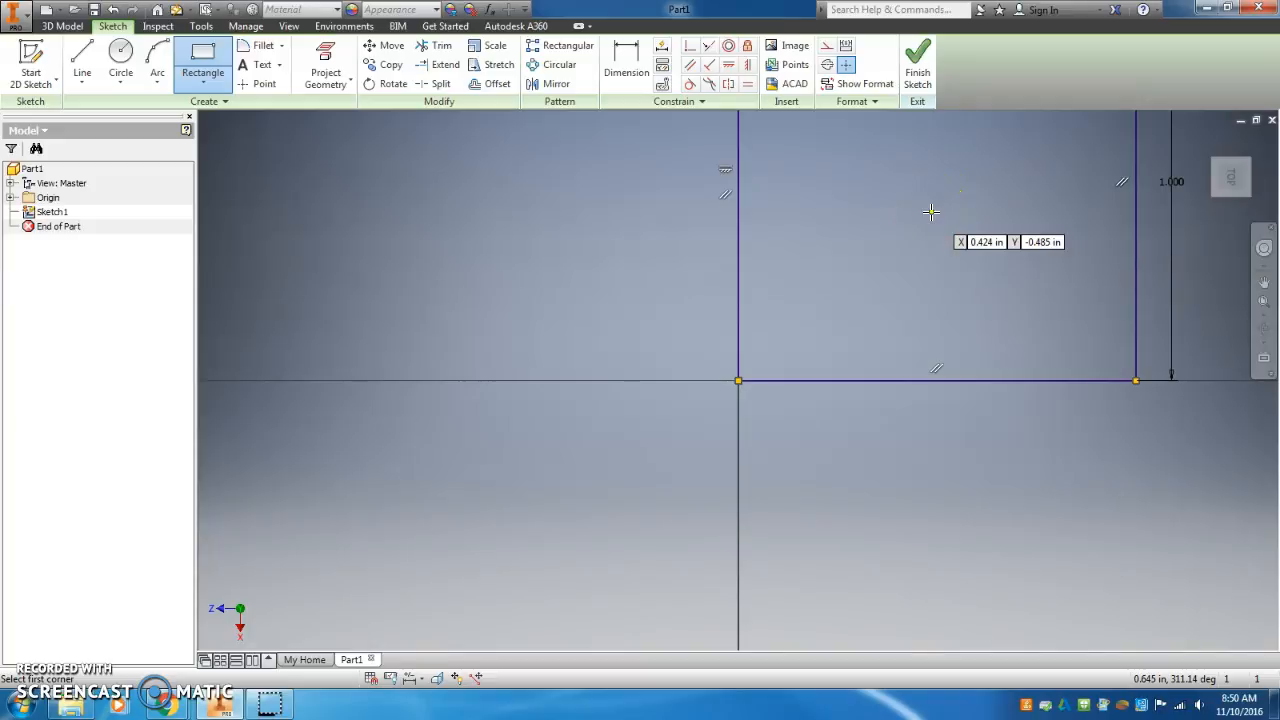
# Step: Finish the sketch containing the 1-inch square
pyautogui.press('F2')
pyautogui.moveTo(930, 213)
pyautogui.mouseDown()
pyautogui.moveTo(834, 271)
pyautogui.moveTo(689, 423)
pyautogui.moveTo(706, 451)
pyautogui.moveTo(728, 440)
pyautogui.mouseUp()
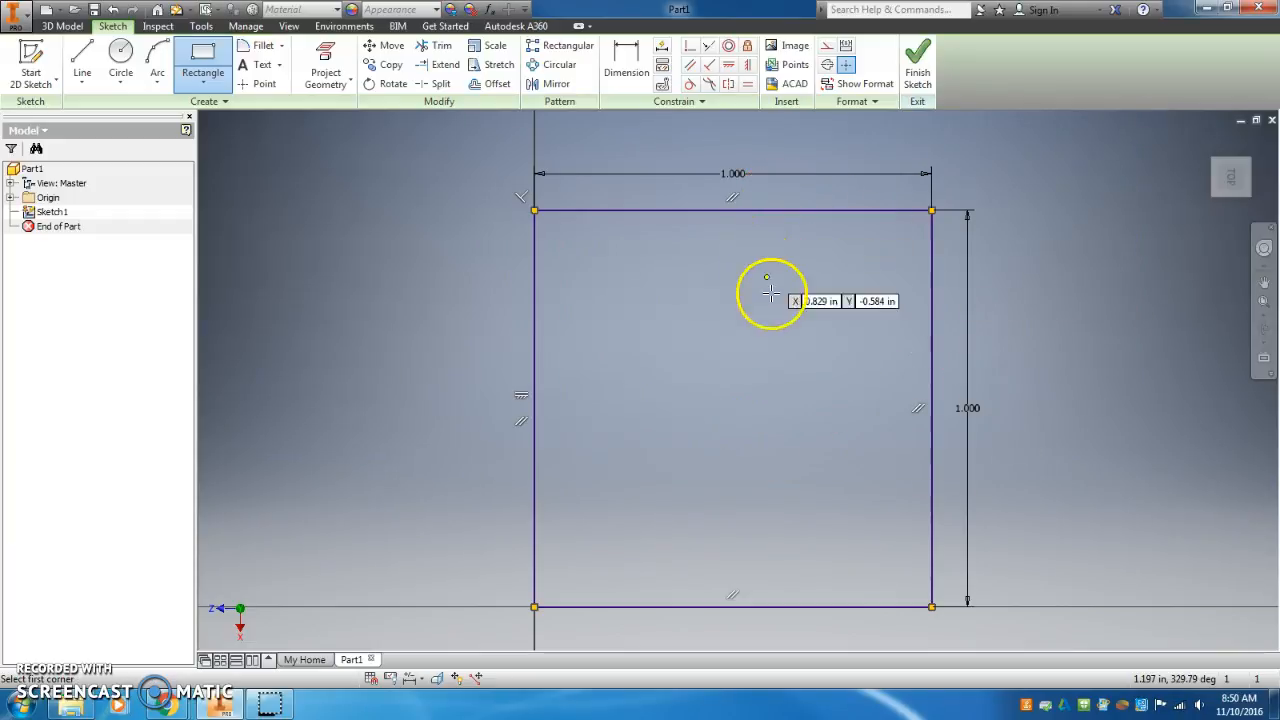
pyautogui.scroll(2, 745, 360)
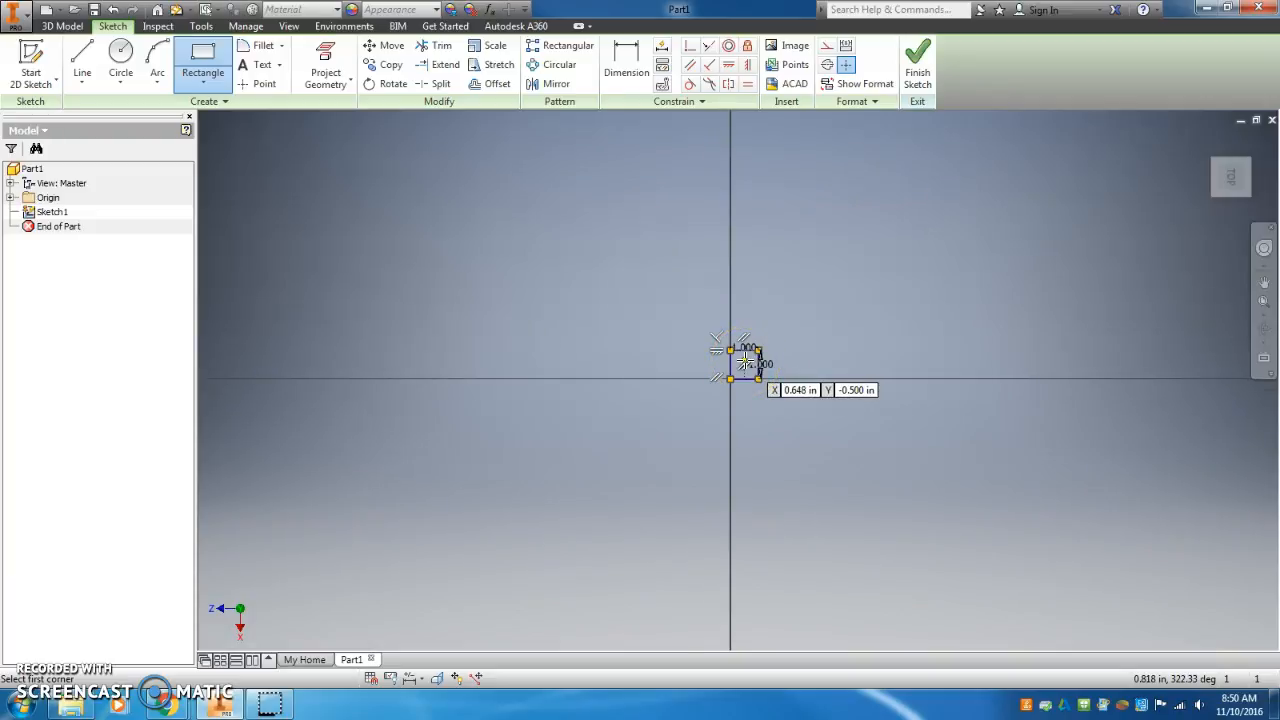
pyautogui.scroll(-5, 745, 360)
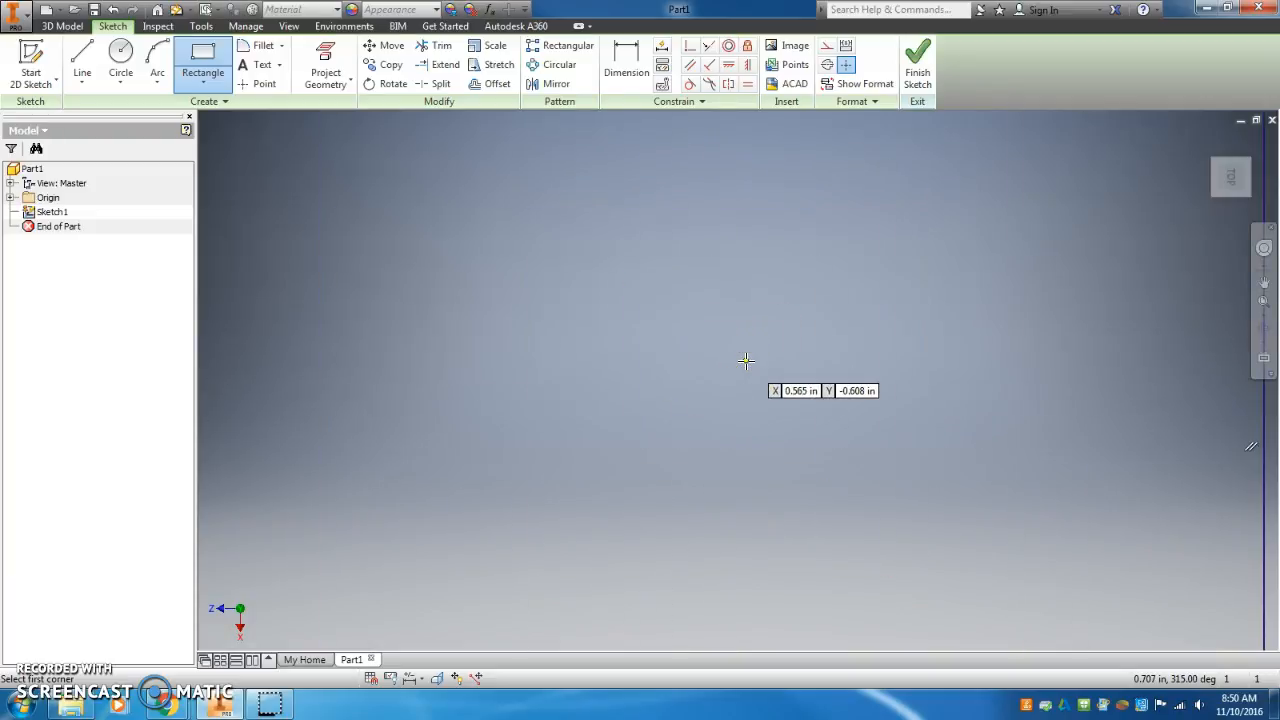
pyautogui.scroll(5, 745, 360)
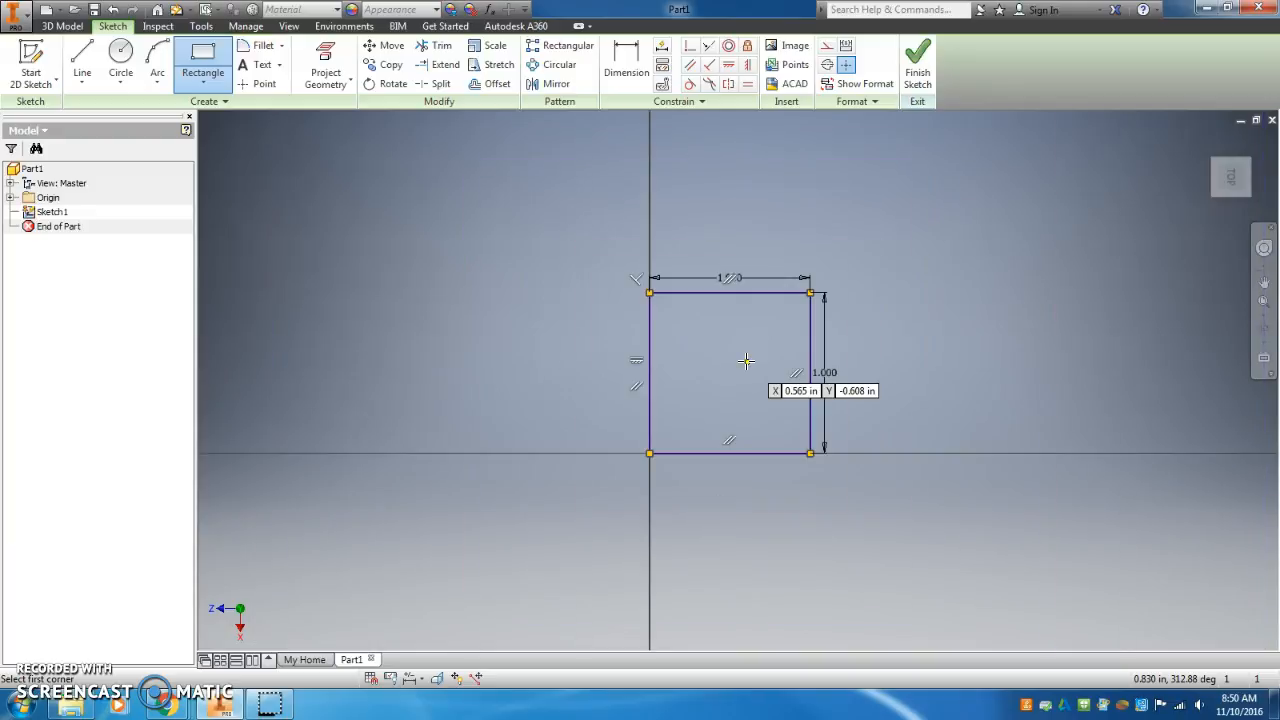
pyautogui.scroll(-2, 745, 360)
pyautogui.click(1207, 140)
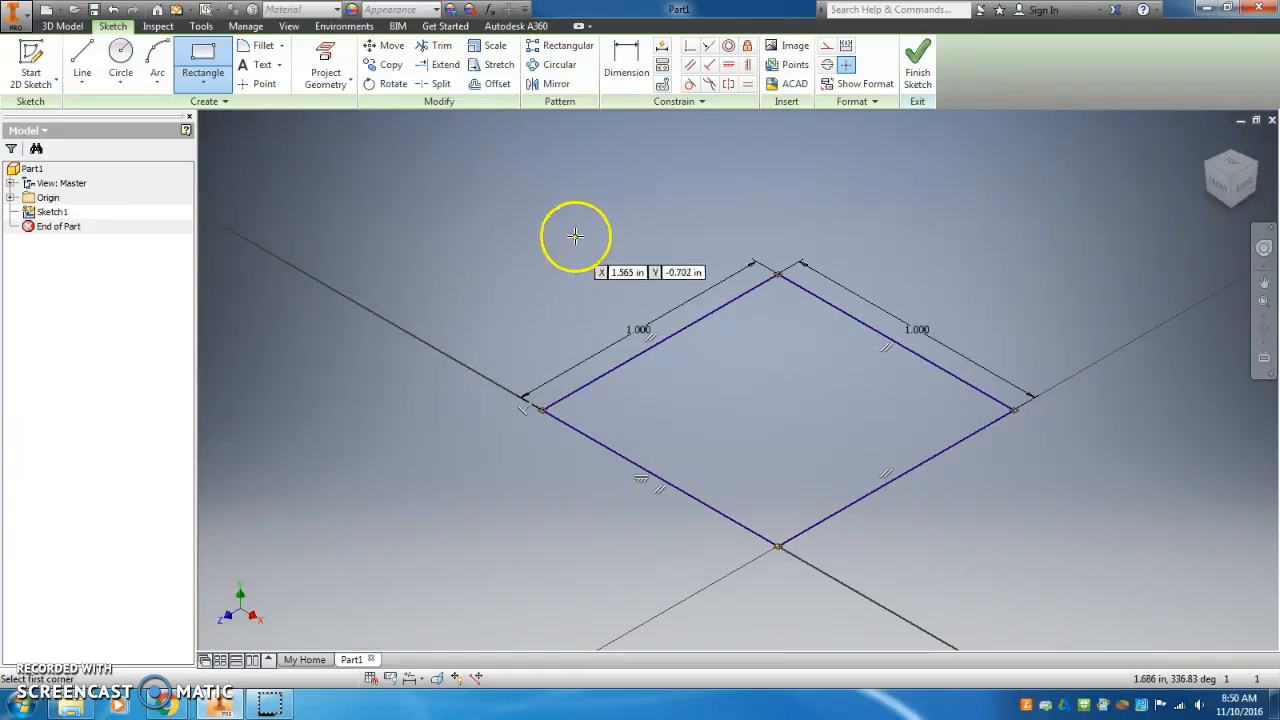
pyautogui.click(920, 72)
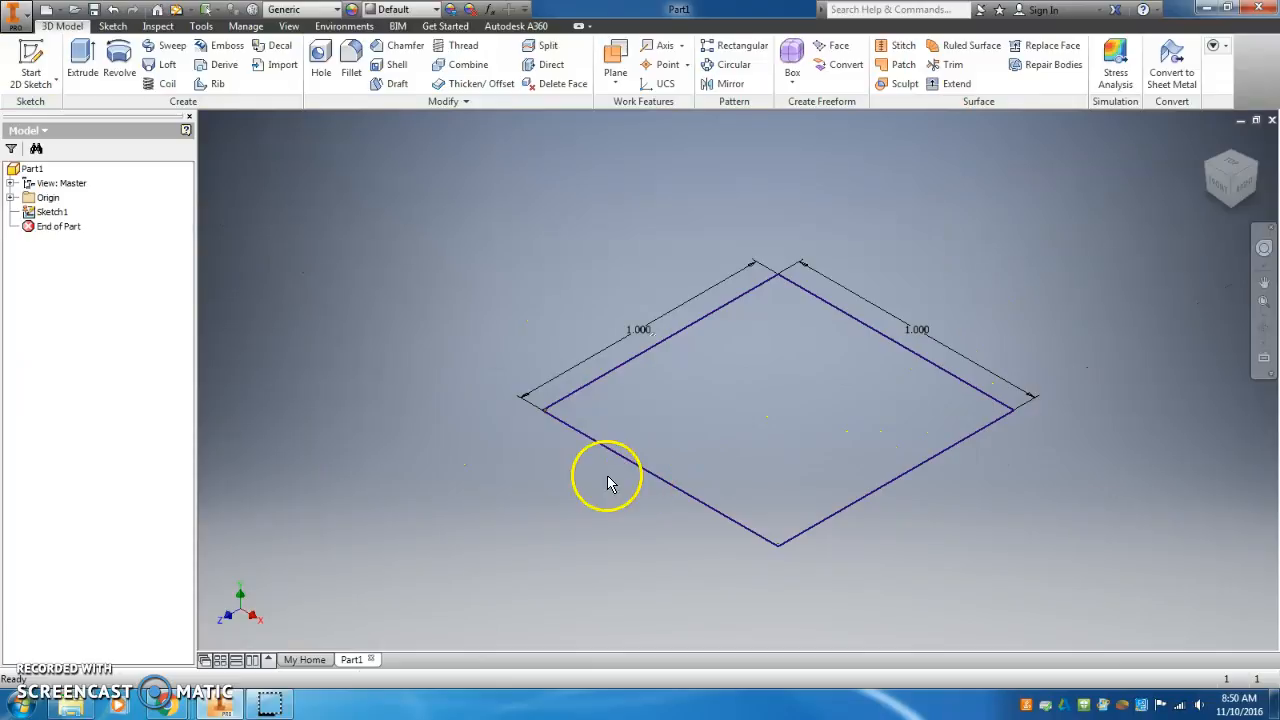
pyautogui.click(425, 395)
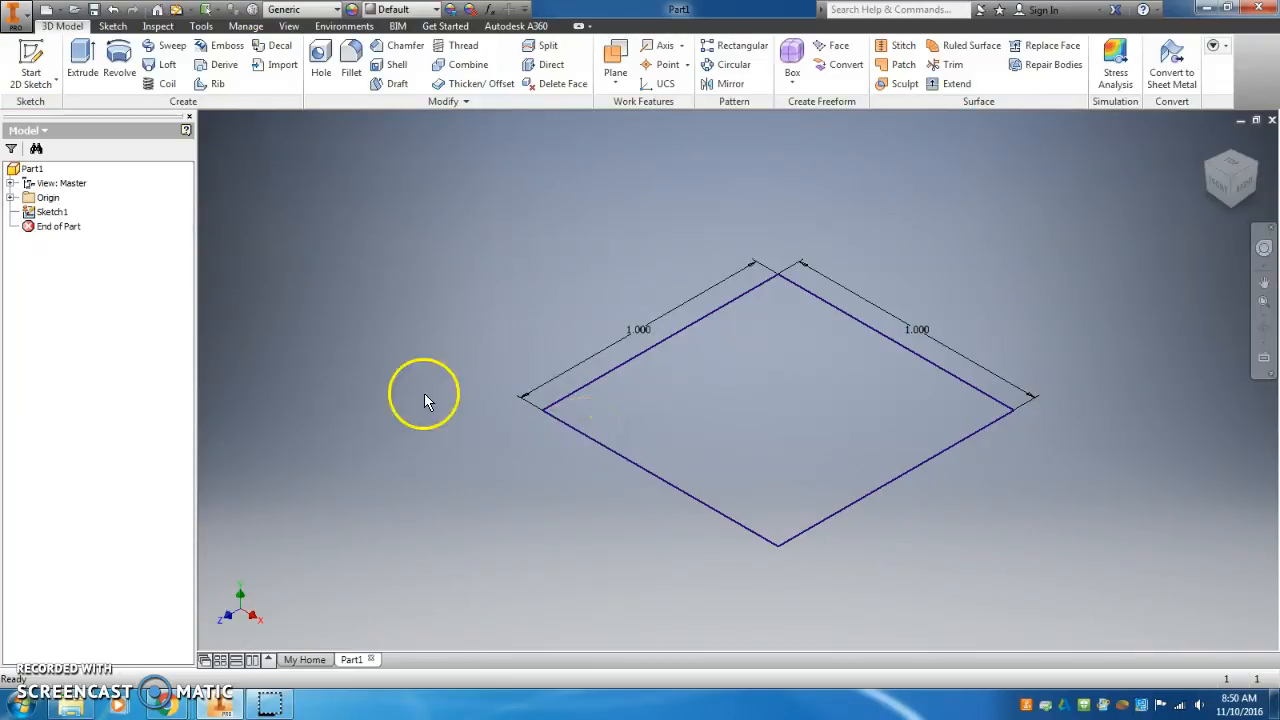
# Step: Start an Extrude of the square profile and set its distance to 1 in
pyautogui.click(82, 58)
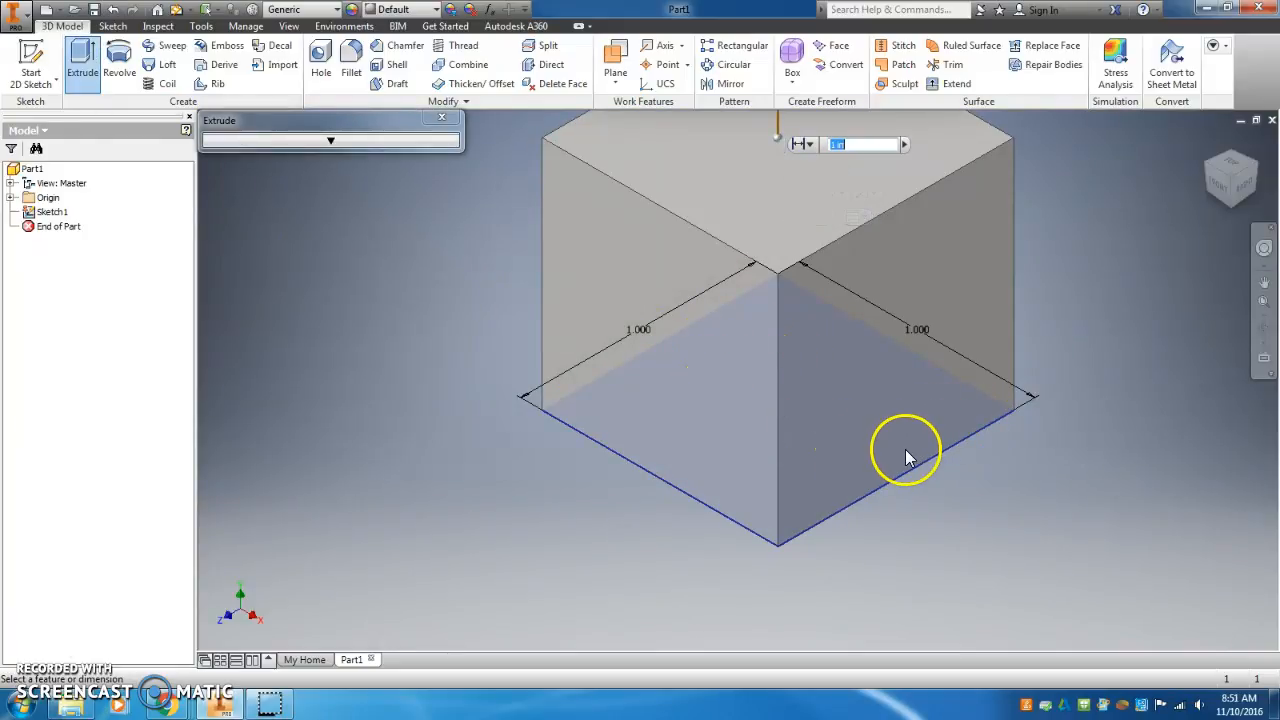
pyautogui.moveTo(870, 381); pyautogui.dragTo(810, 505, button='middle')
pyautogui.moveTo(853, 149)
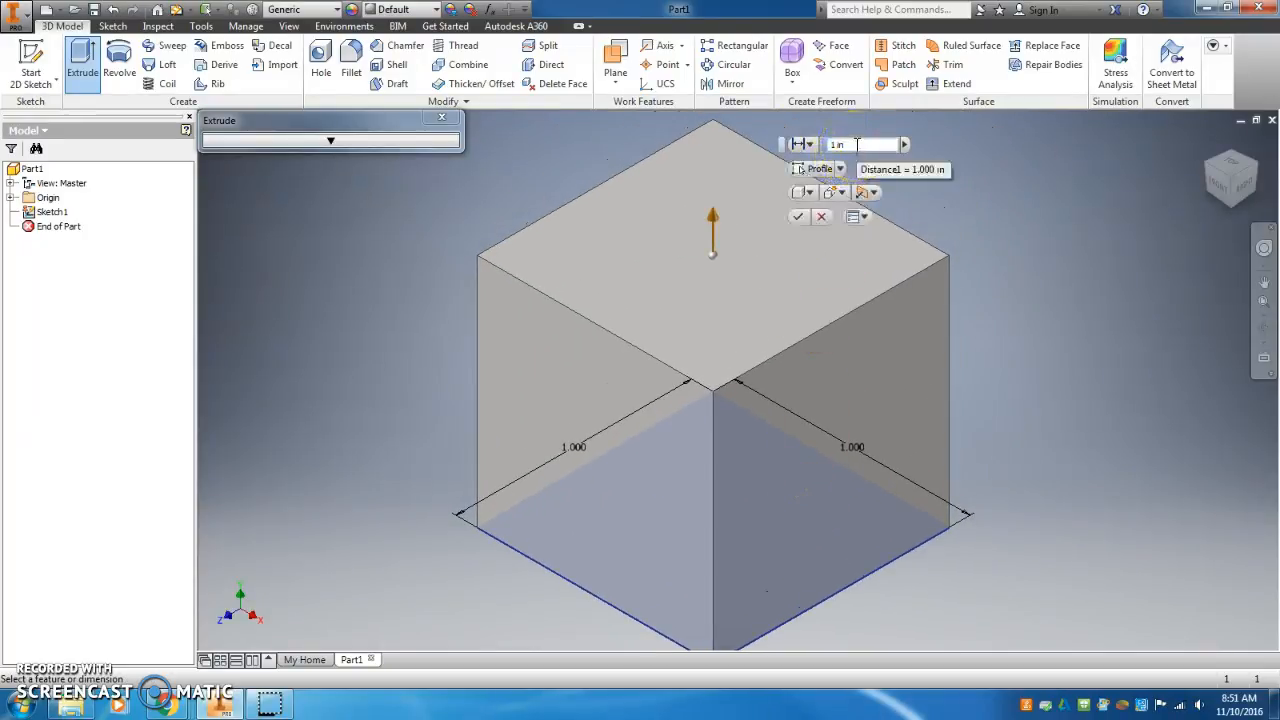
pyautogui.click(830, 143)
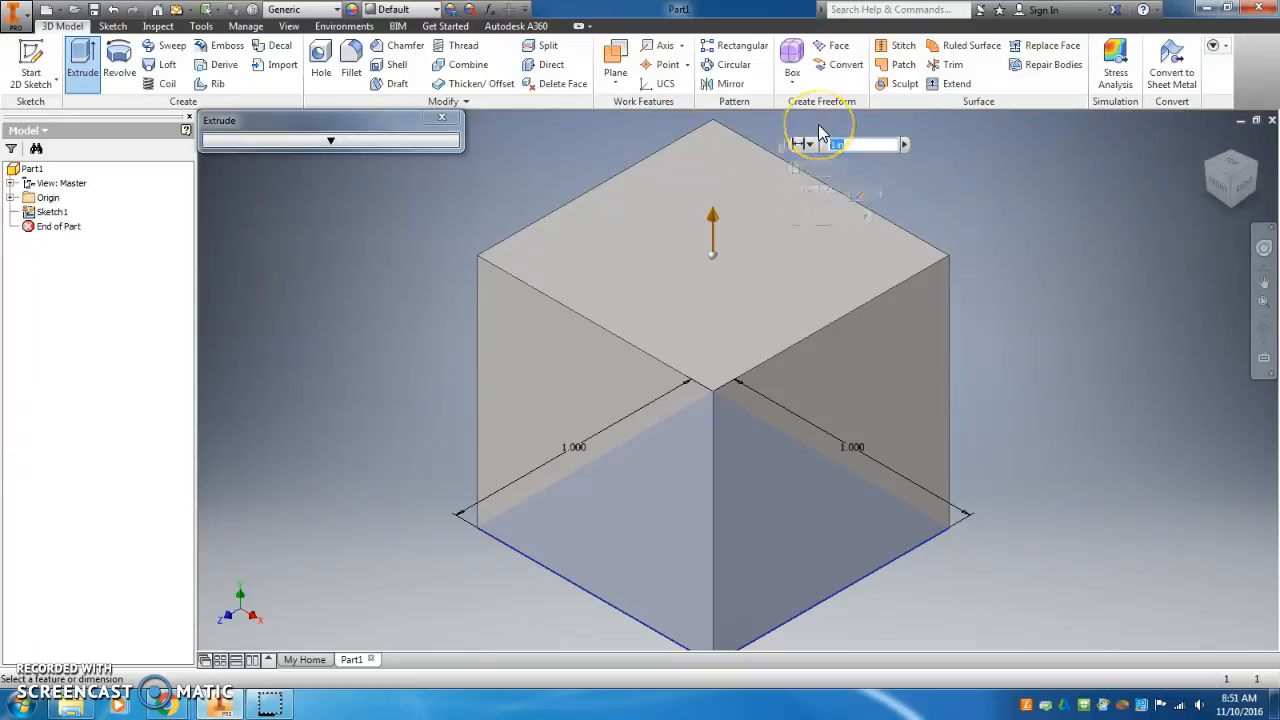
pyautogui.write('2')
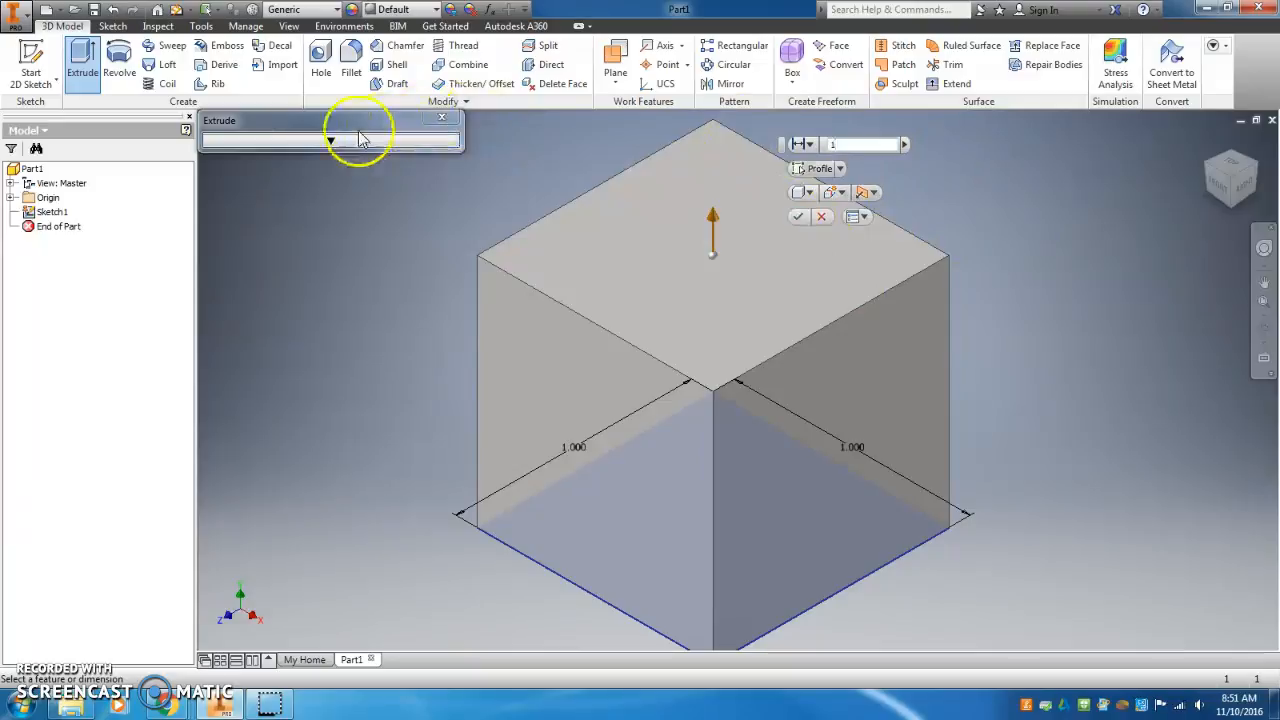
# Step: Preview the extrusion in the opposite direction, restore the upward direction and complete the cube as a new solid
pyautogui.click(330, 140)
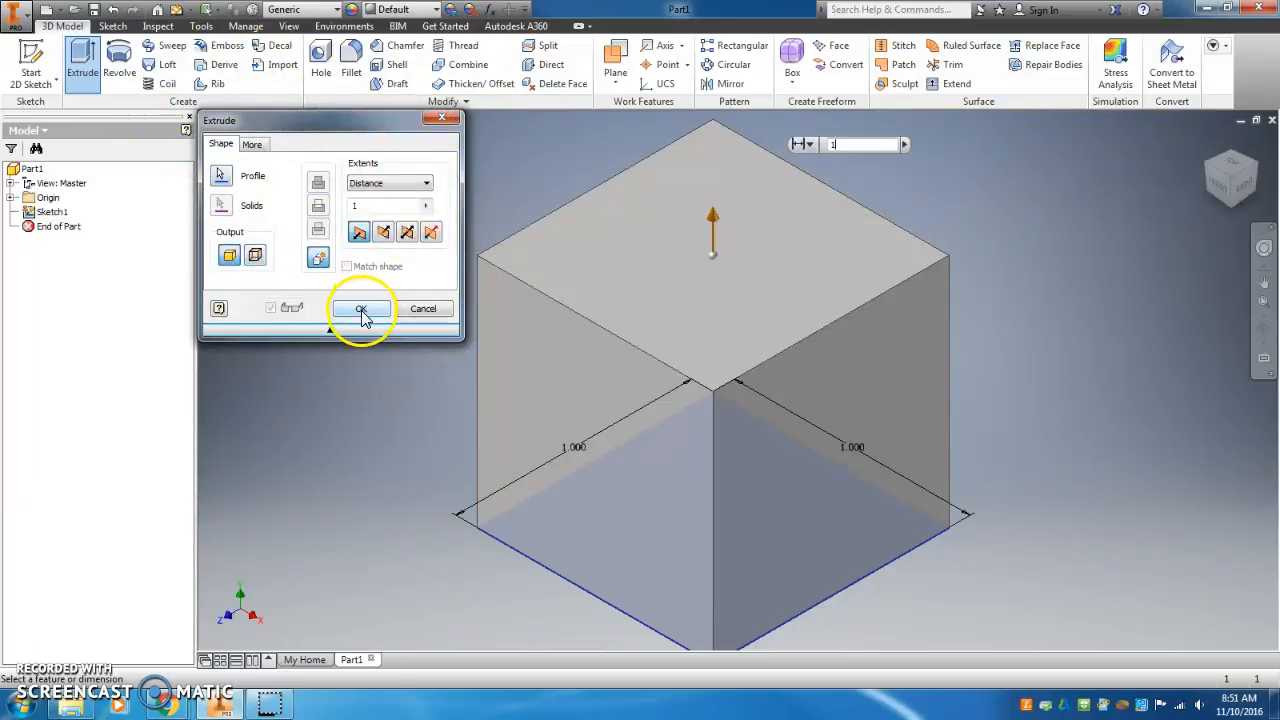
pyautogui.click(385, 232)
pyautogui.moveTo(743, 354); pyautogui.dragTo(760, 171, button='middle')
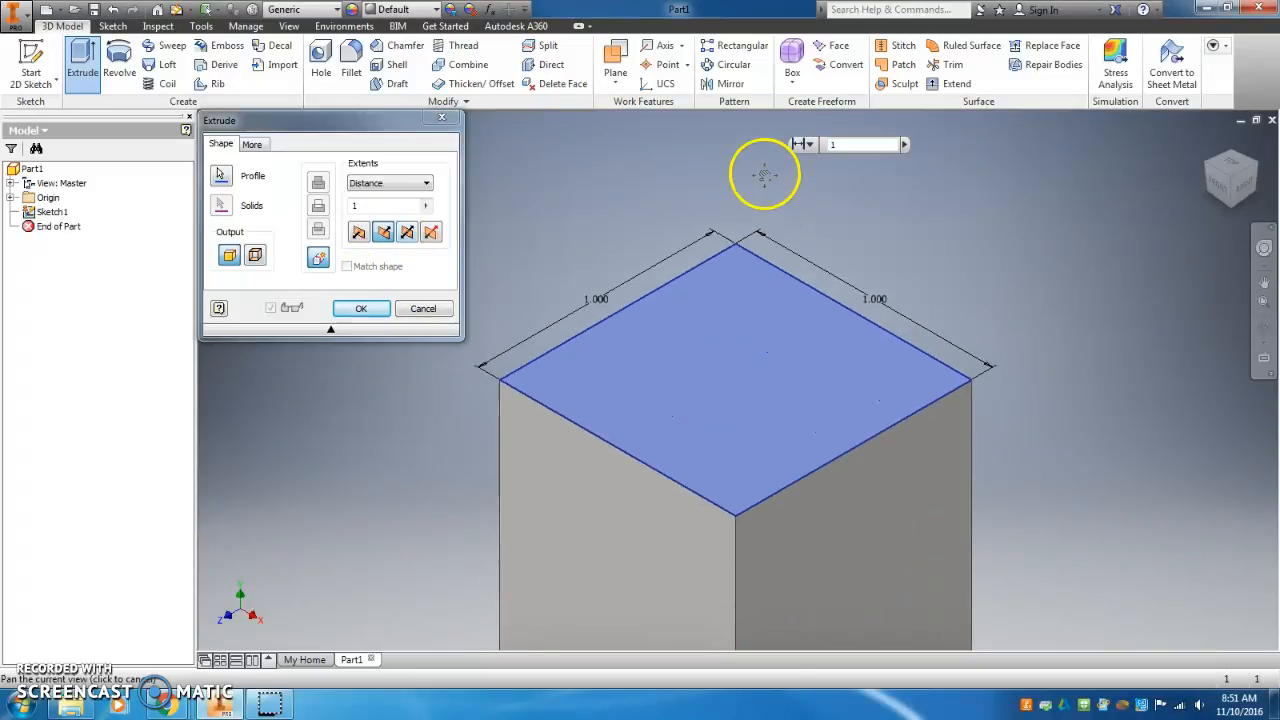
pyautogui.click(360, 233)
pyautogui.moveTo(890, 297); pyautogui.dragTo(877, 491, button='middle')
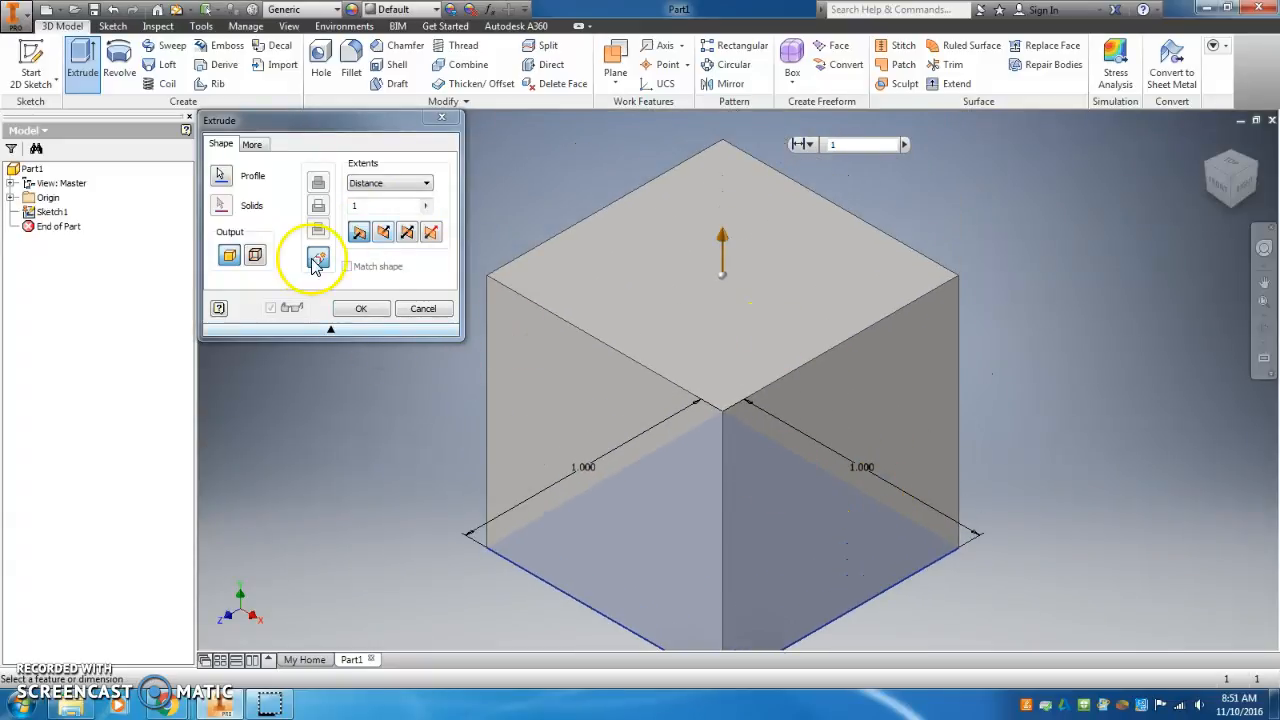
pyautogui.moveTo(890, 148)
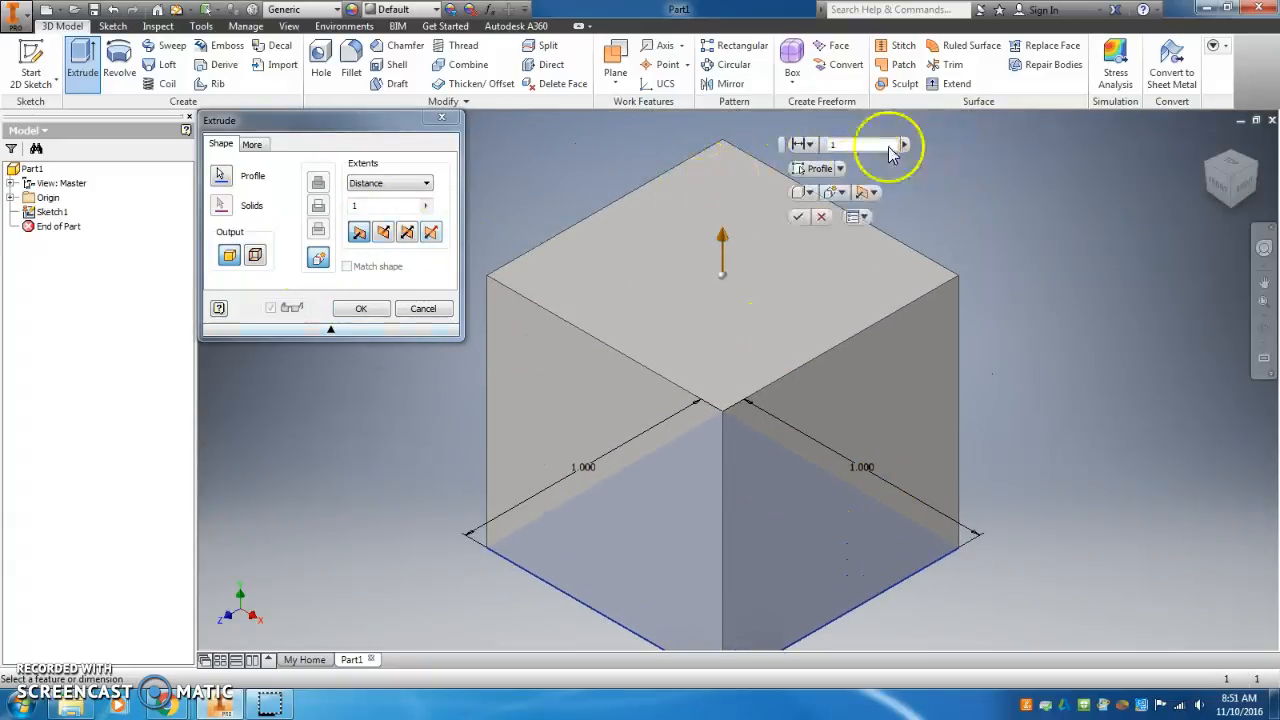
pyautogui.click(799, 220)
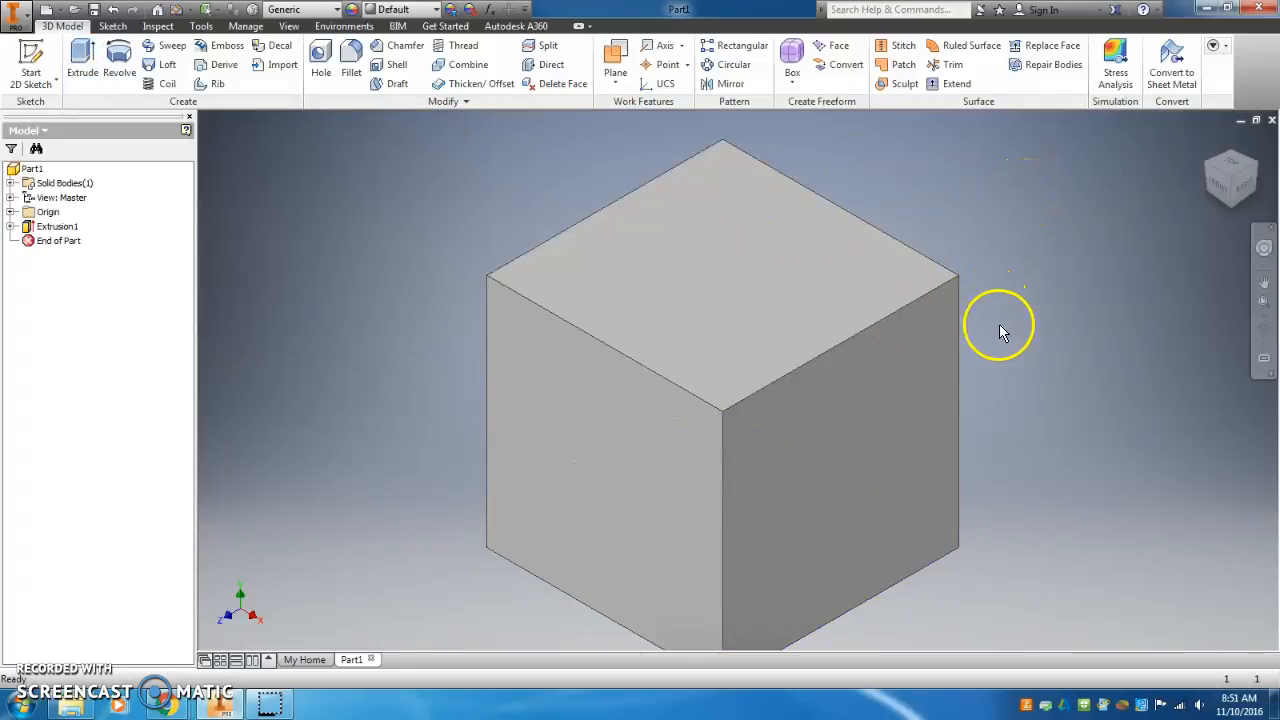
pyautogui.scroll(3, 834, 346)
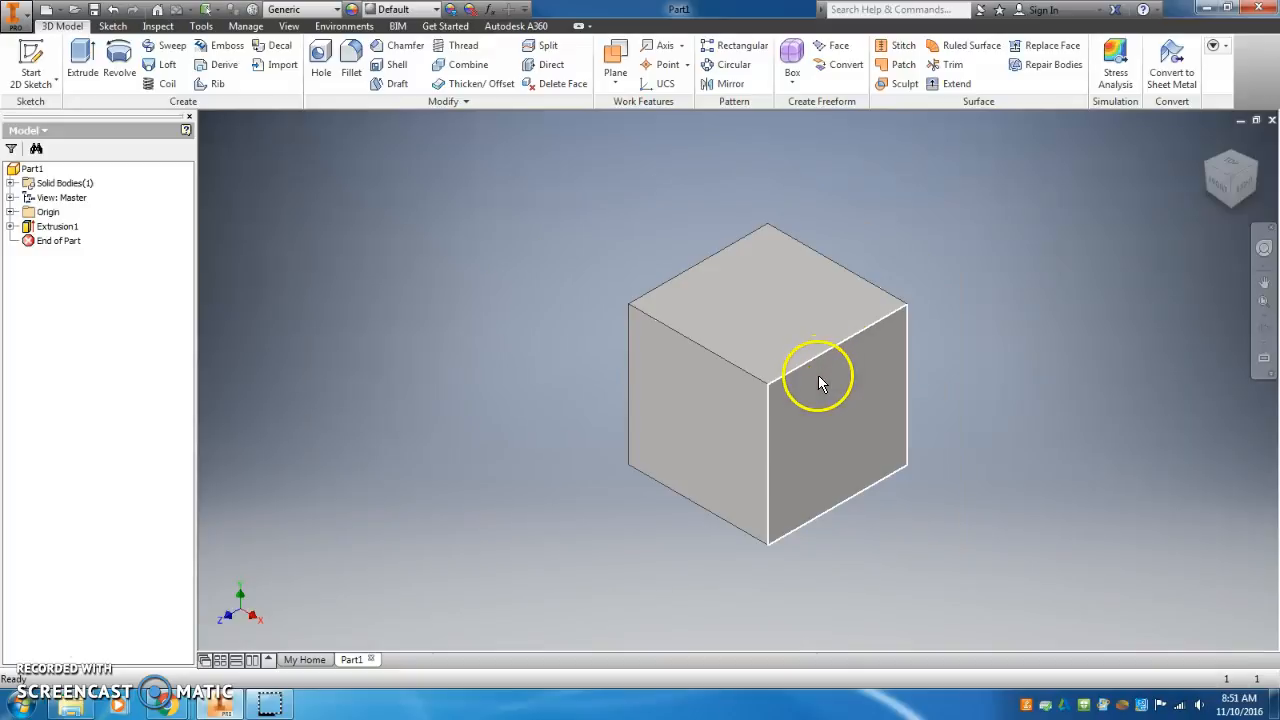
pyautogui.moveTo(815, 403); pyautogui.dragTo(731, 396, button='middle')
pyautogui.scroll(-3, 731, 396)
pyautogui.scroll(3, 731, 396)
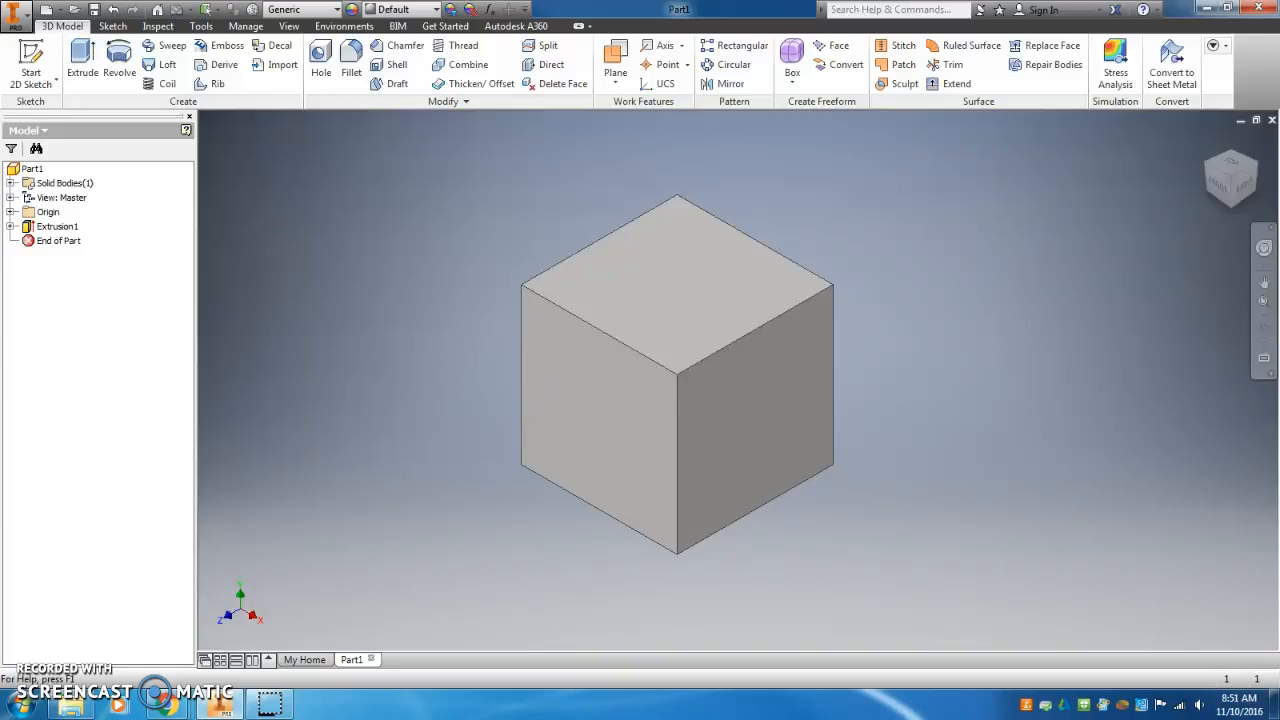
# Step: Save the part as KanyeW_cube in the personal network drive
pyautogui.click(22, 20)
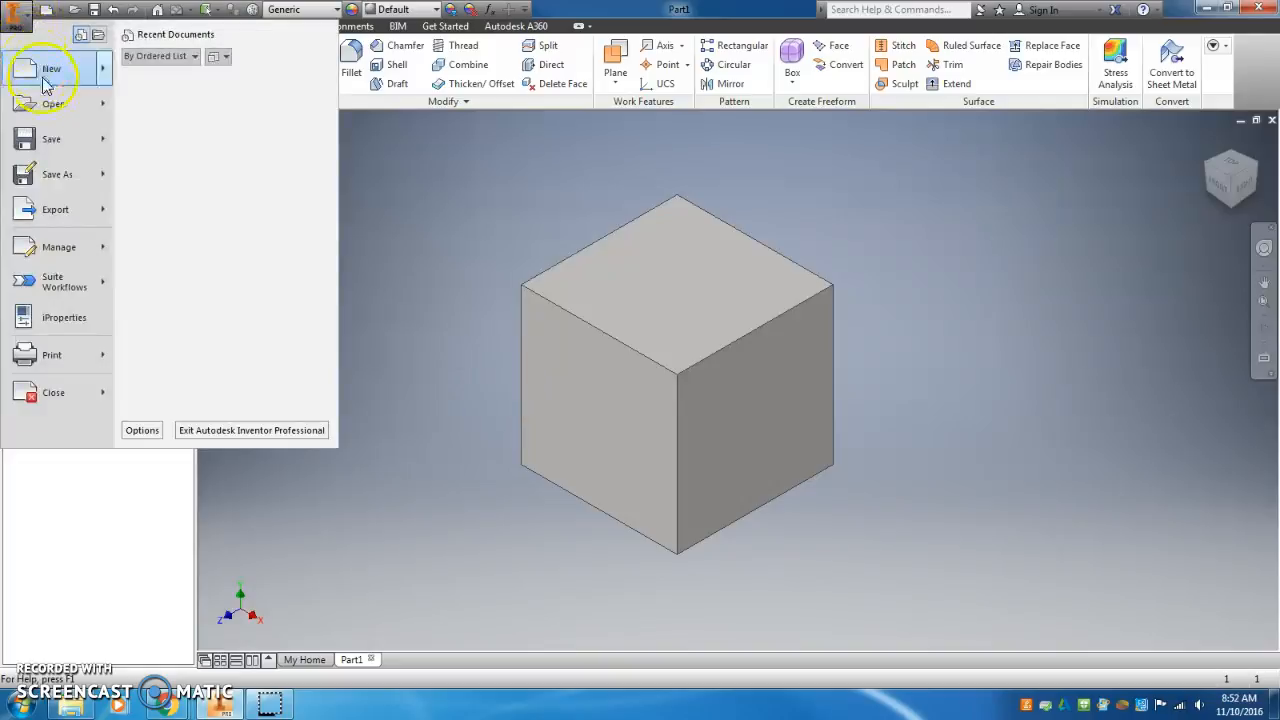
pyautogui.click(57, 176)
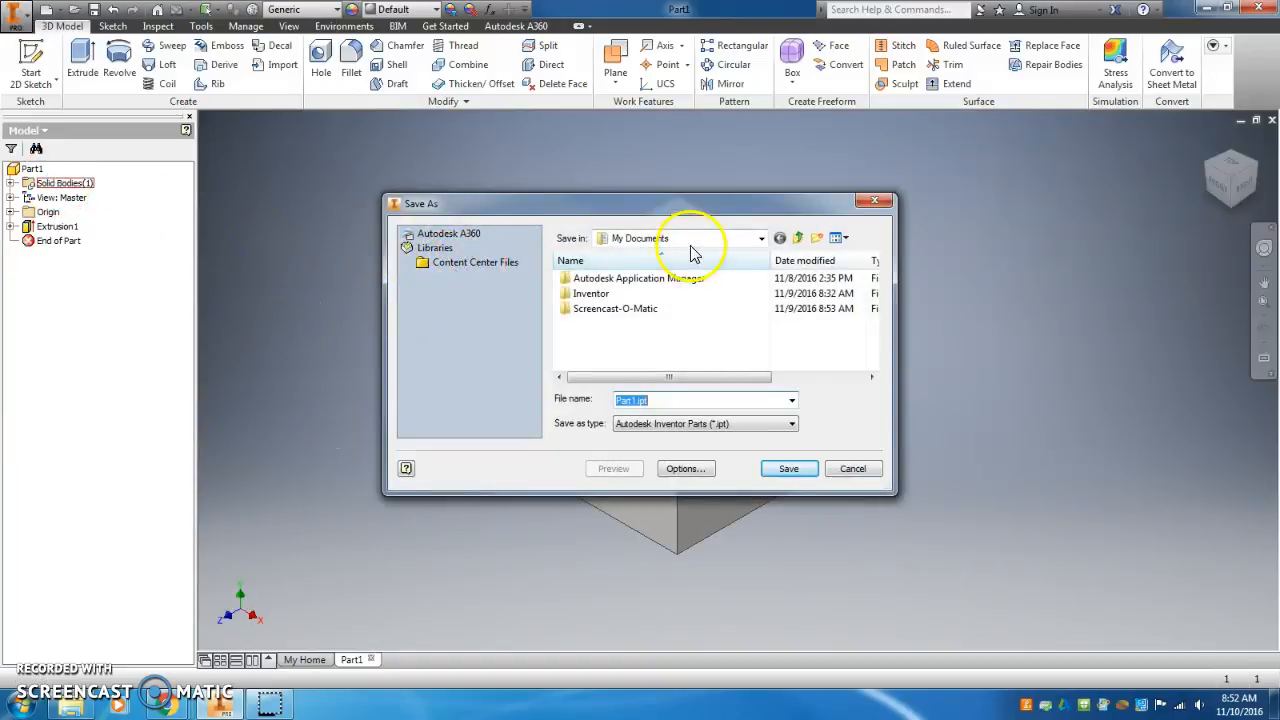
pyautogui.click(762, 239)
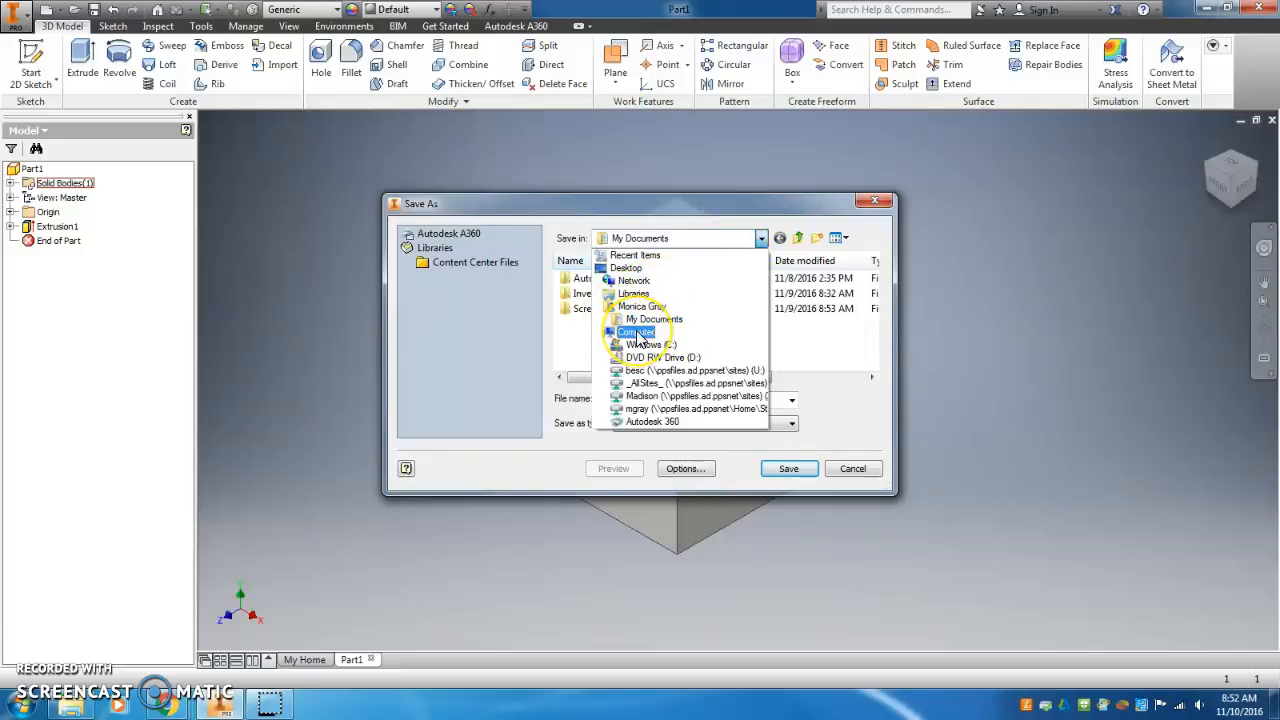
pyautogui.click(636, 333)
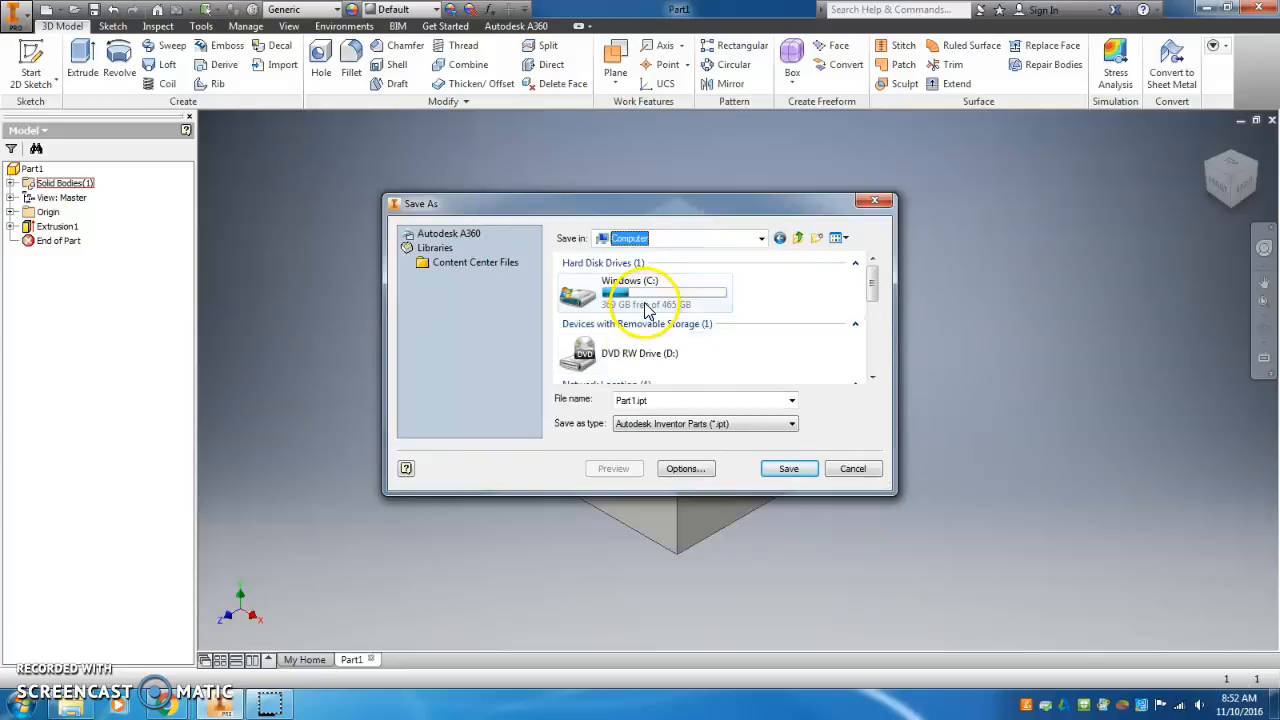
pyautogui.moveTo(870, 285); pyautogui.dragTo(884, 347)
pyautogui.click(617, 305)
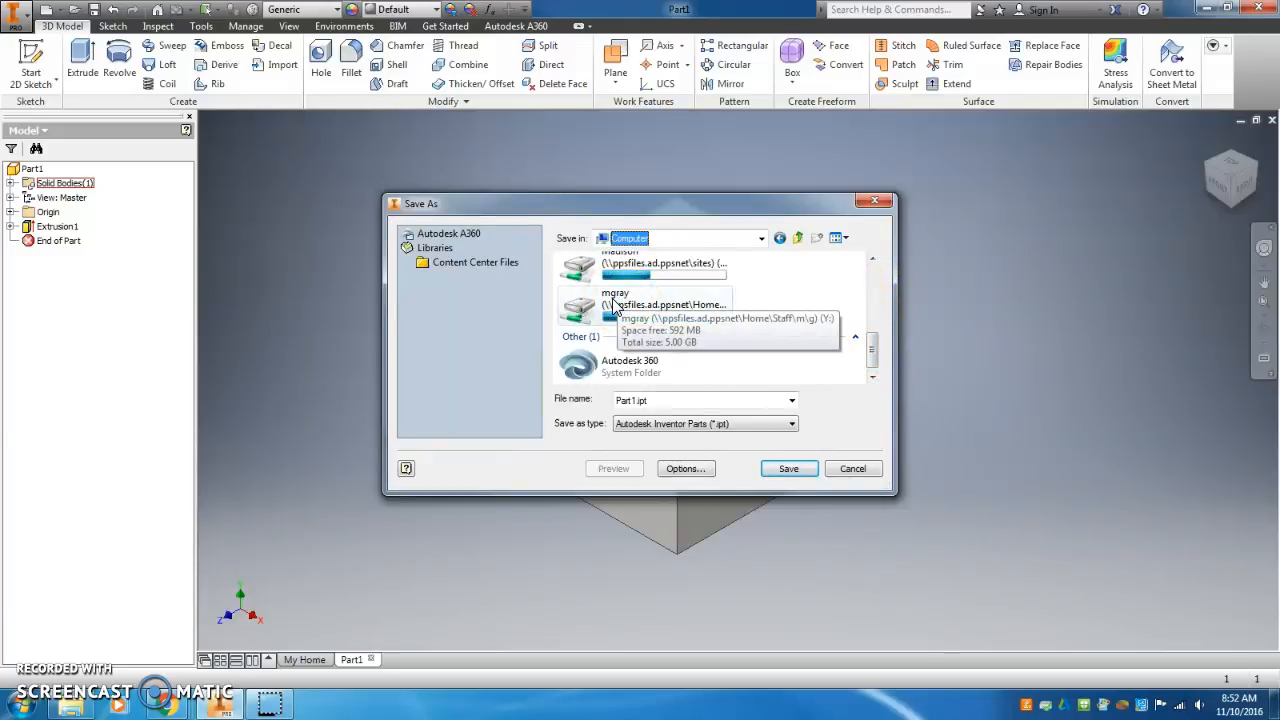
pyautogui.click(627, 302)
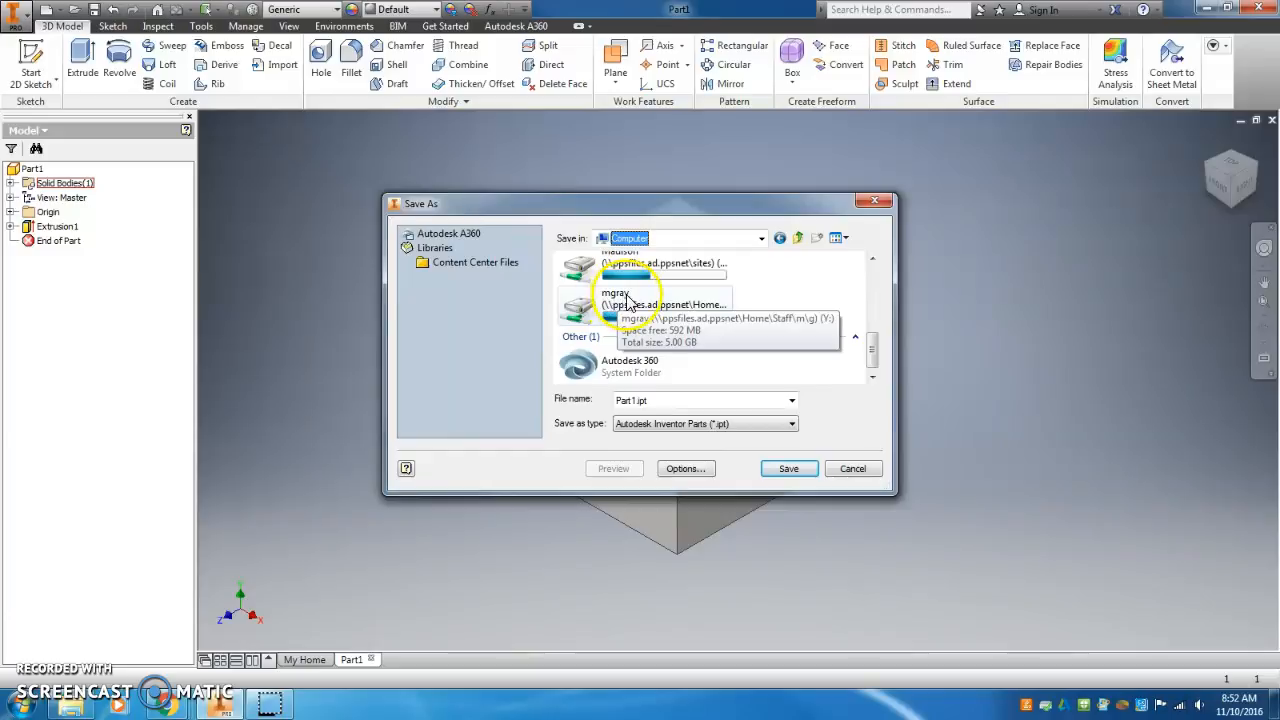
pyautogui.click(636, 306)
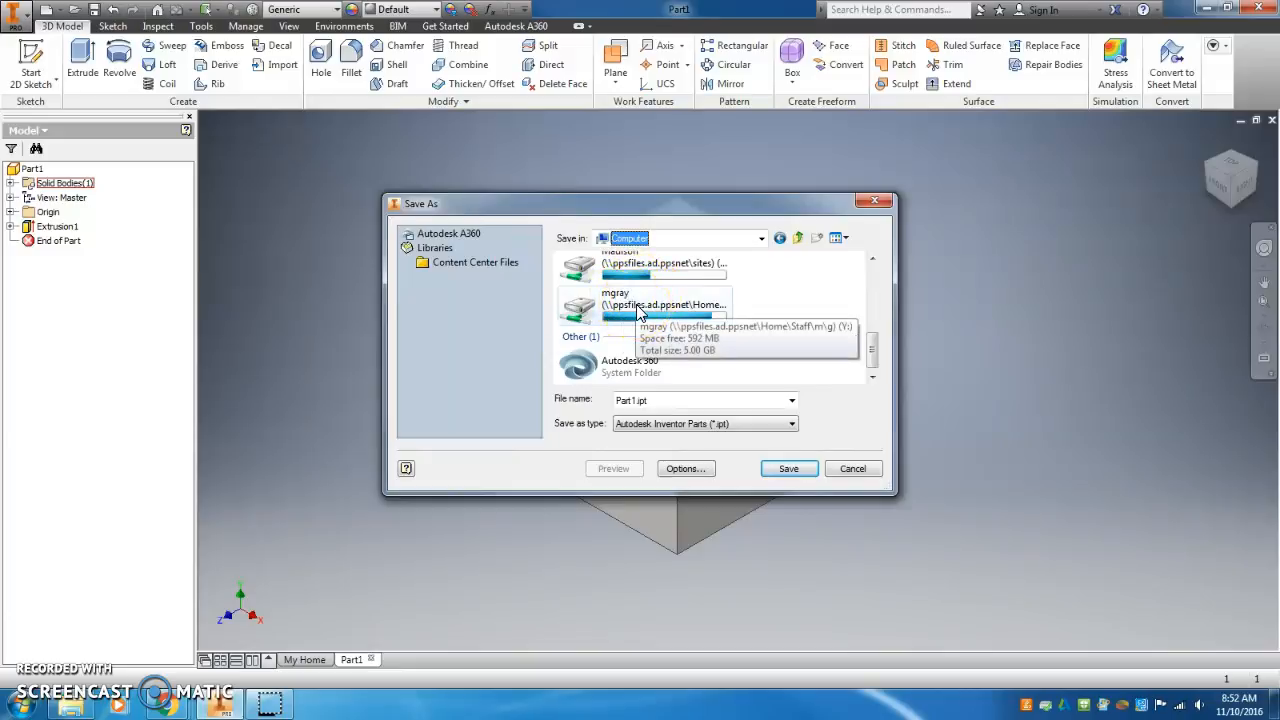
pyautogui.click(636, 307)
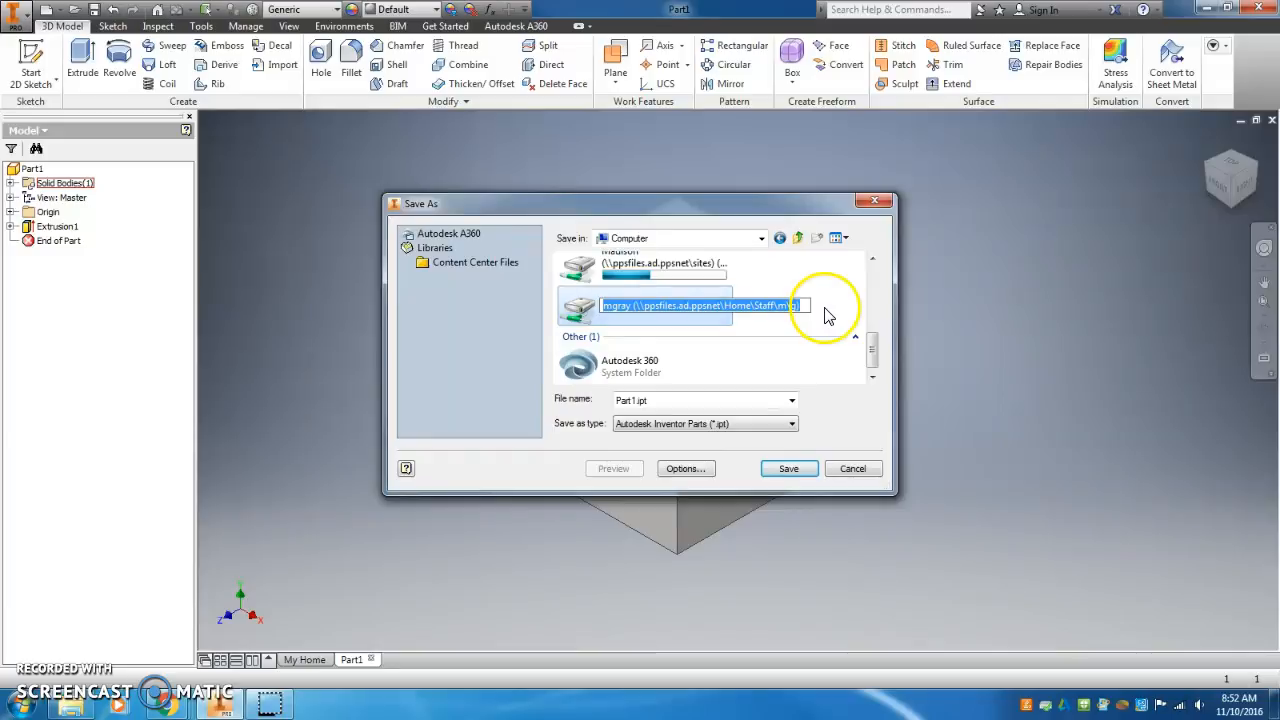
pyautogui.doubleClick(600, 318)
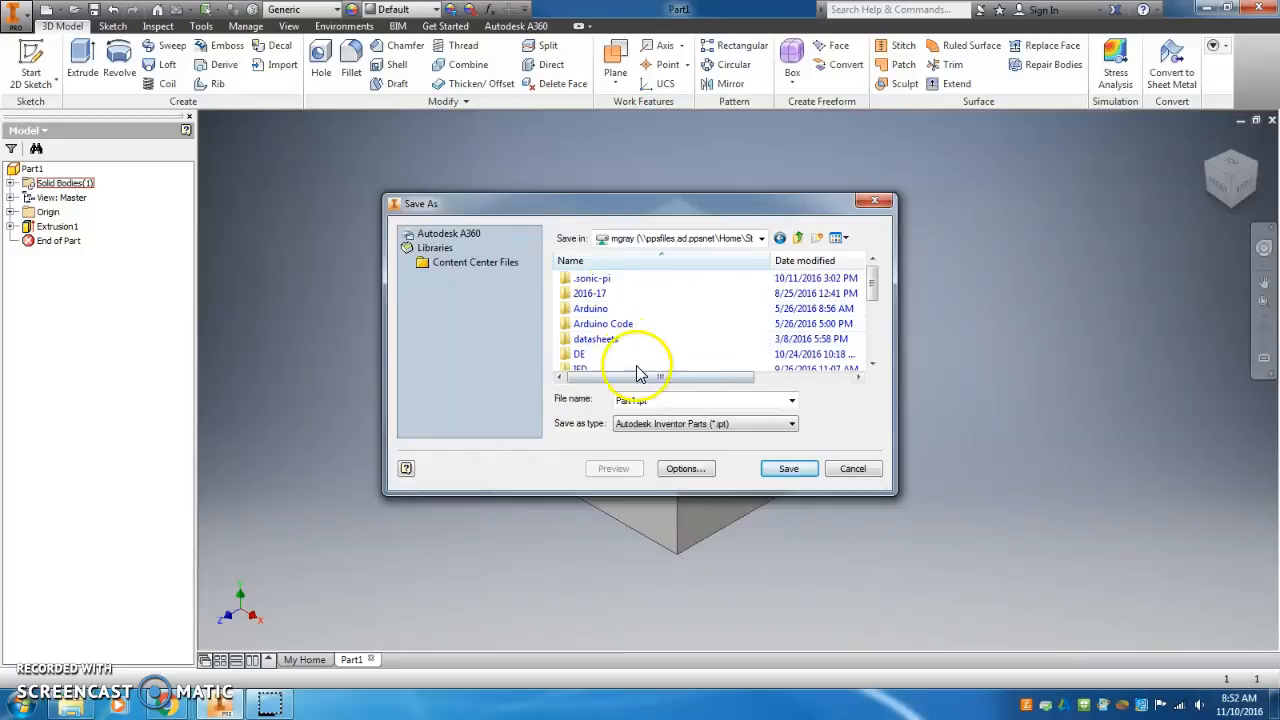
pyautogui.moveTo(655, 401); pyautogui.dragTo(601, 400)
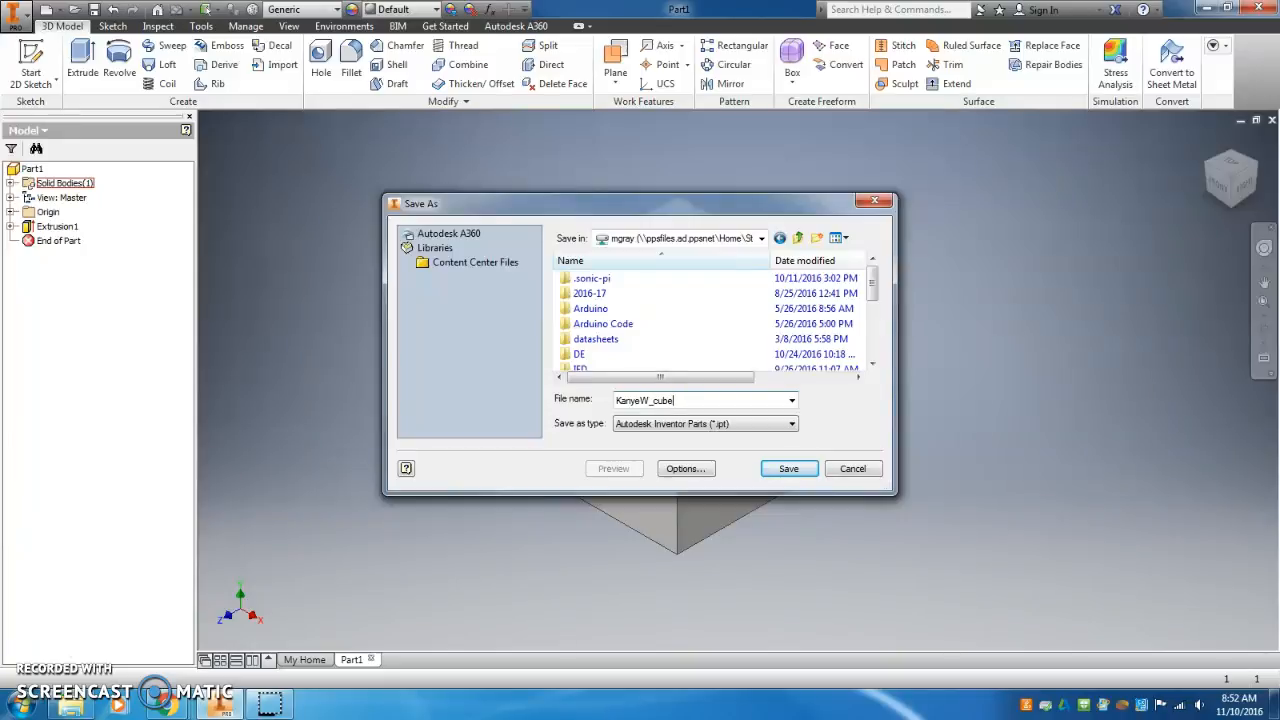
pyautogui.click(780, 468)
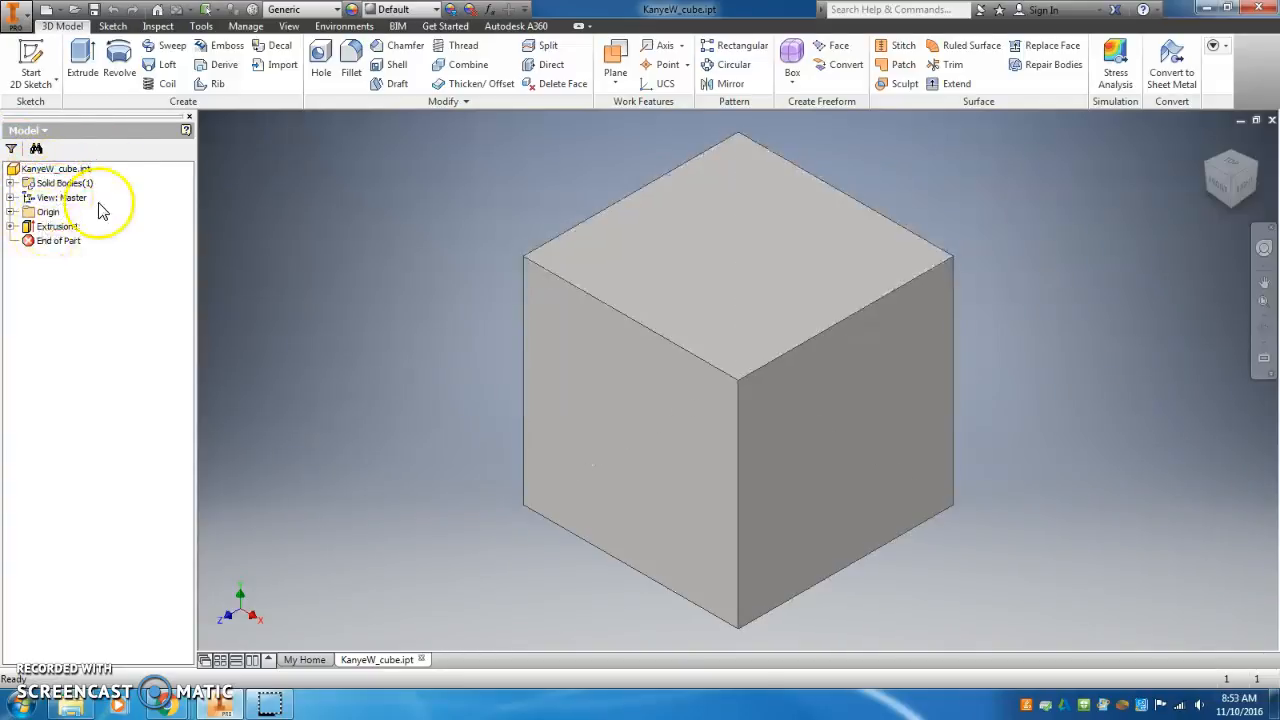
# Step: Select the whole part, open the Appearance Browser and preview library appearances such as Anodized - Black and Clear - Blue on the cube
pyautogui.click(52, 170)
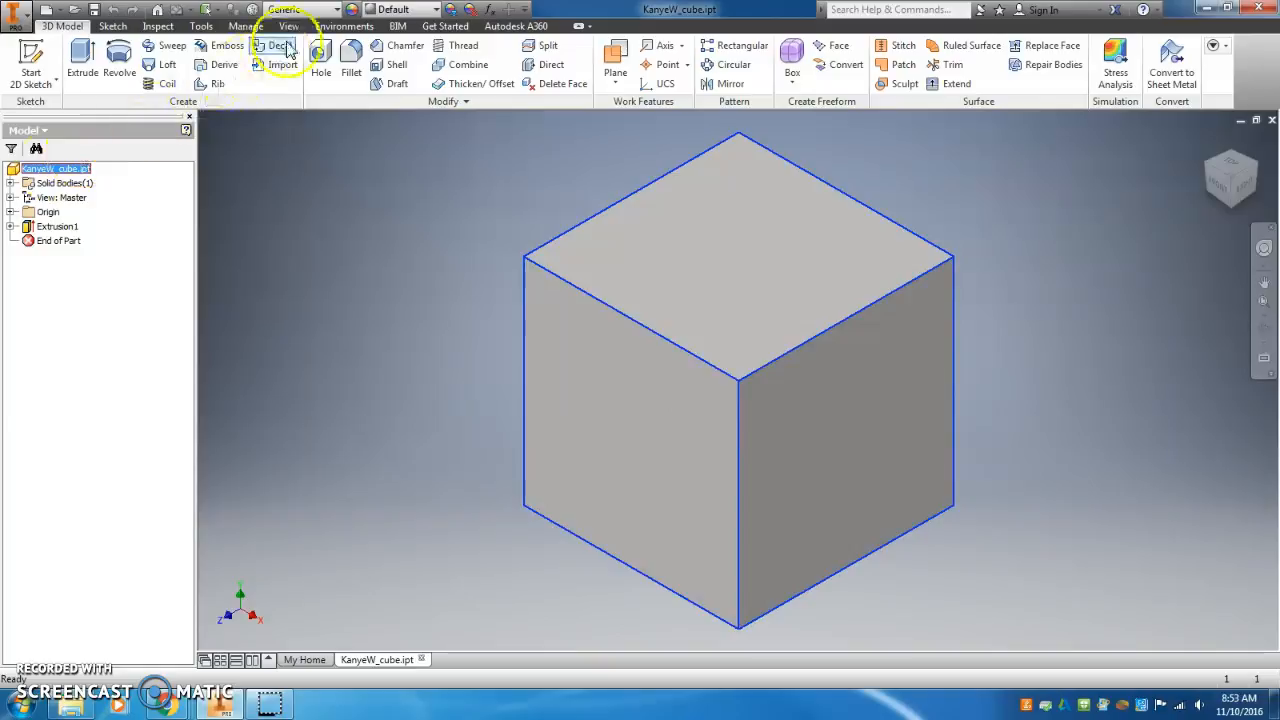
pyautogui.click(352, 10)
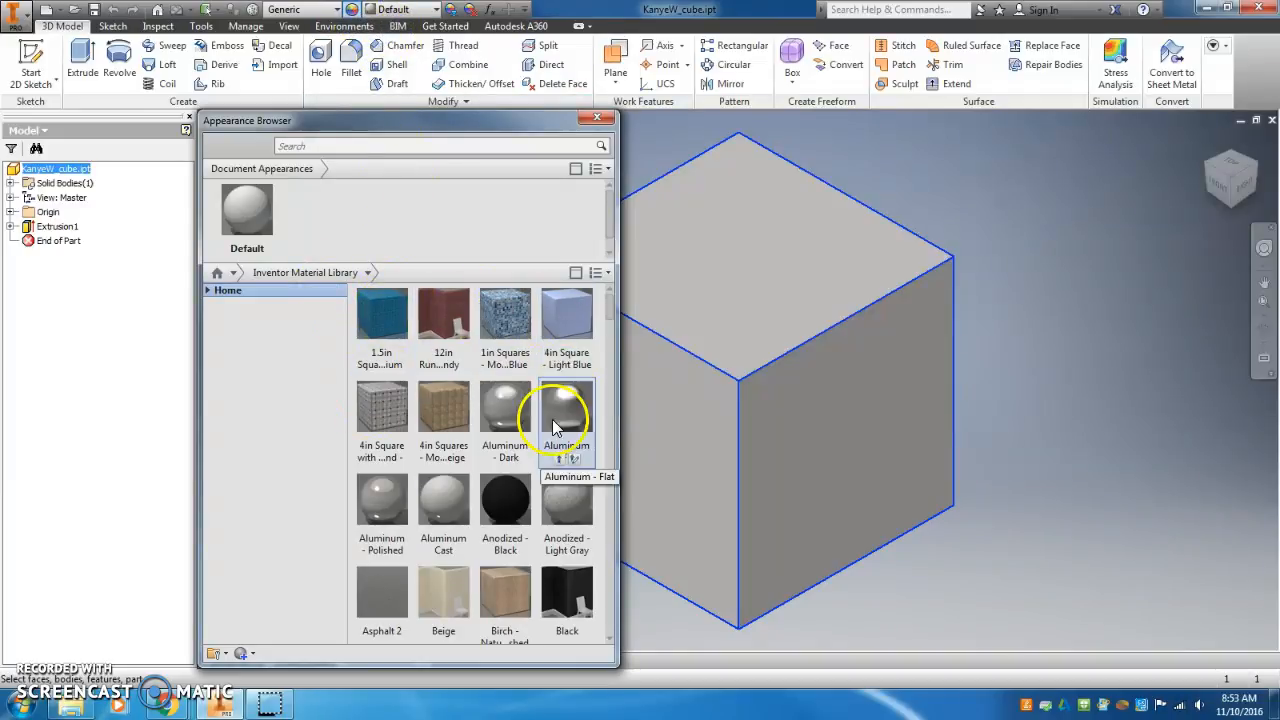
pyautogui.click(443, 500)
pyautogui.click(513, 496)
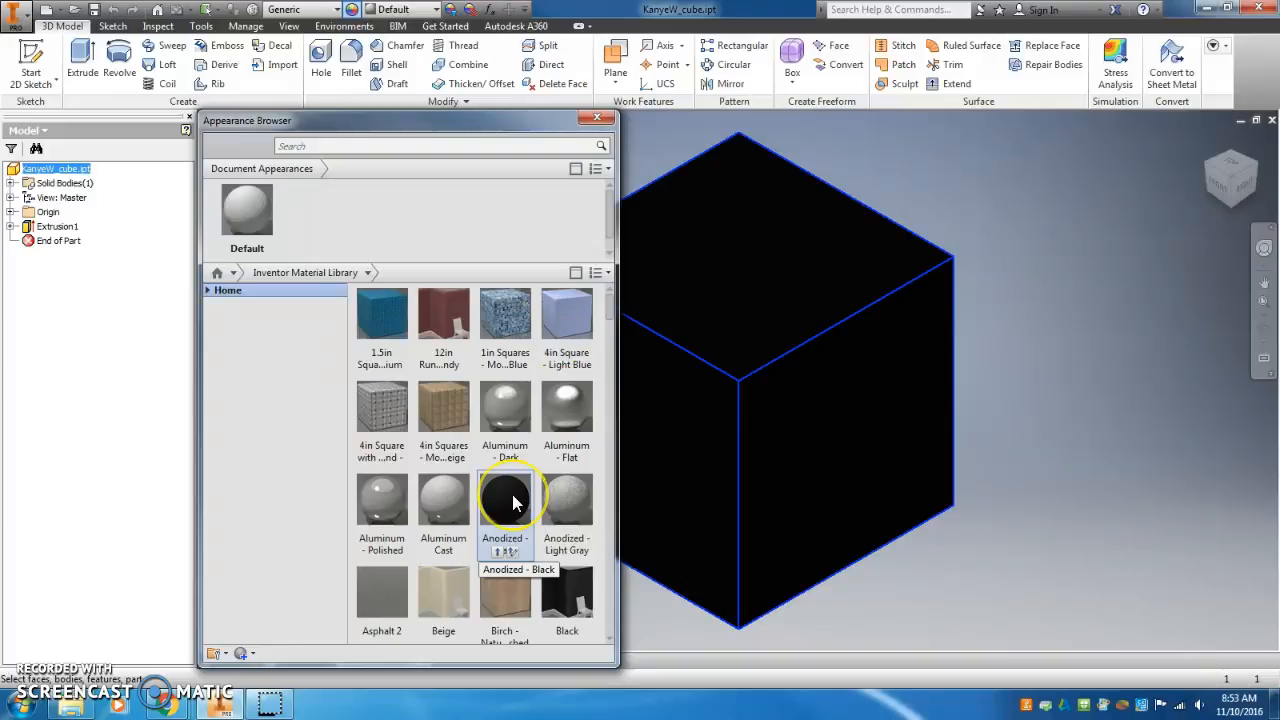
pyautogui.click(505, 408)
pyautogui.click(443, 315)
pyautogui.click(377, 415)
pyautogui.click(446, 316)
pyautogui.click(580, 318)
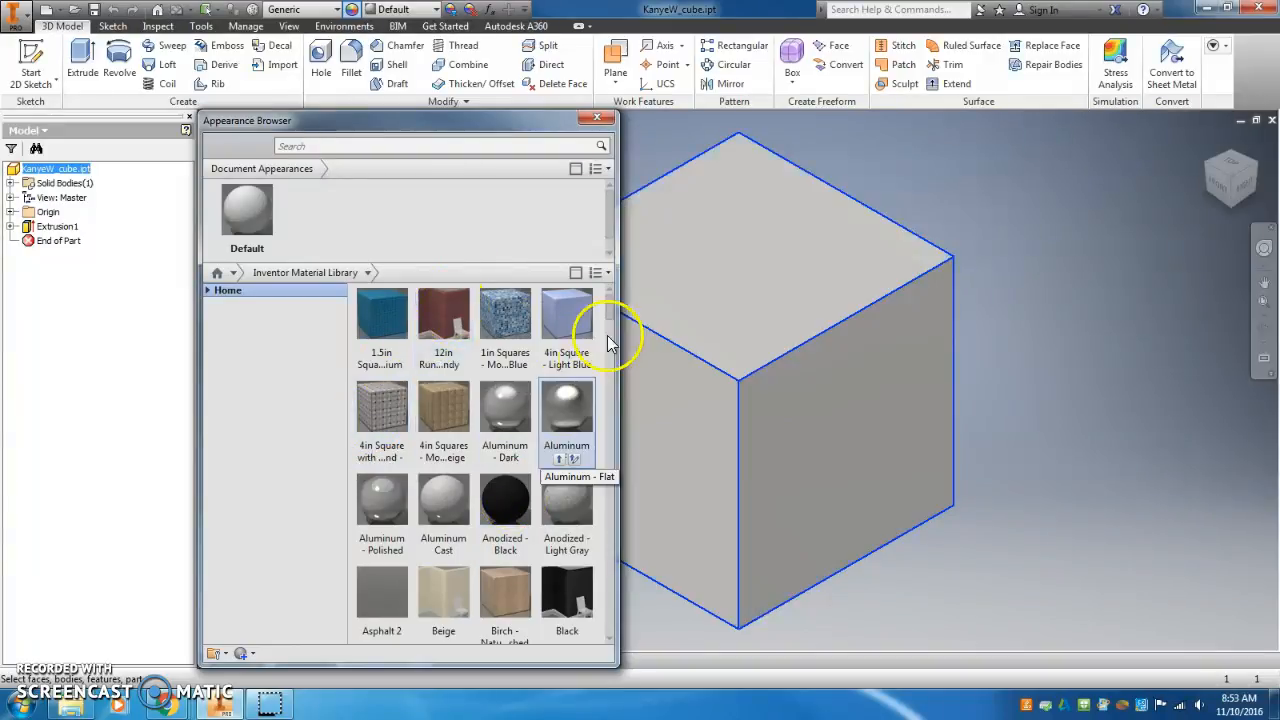
pyautogui.moveTo(608, 286); pyautogui.dragTo(608, 350)
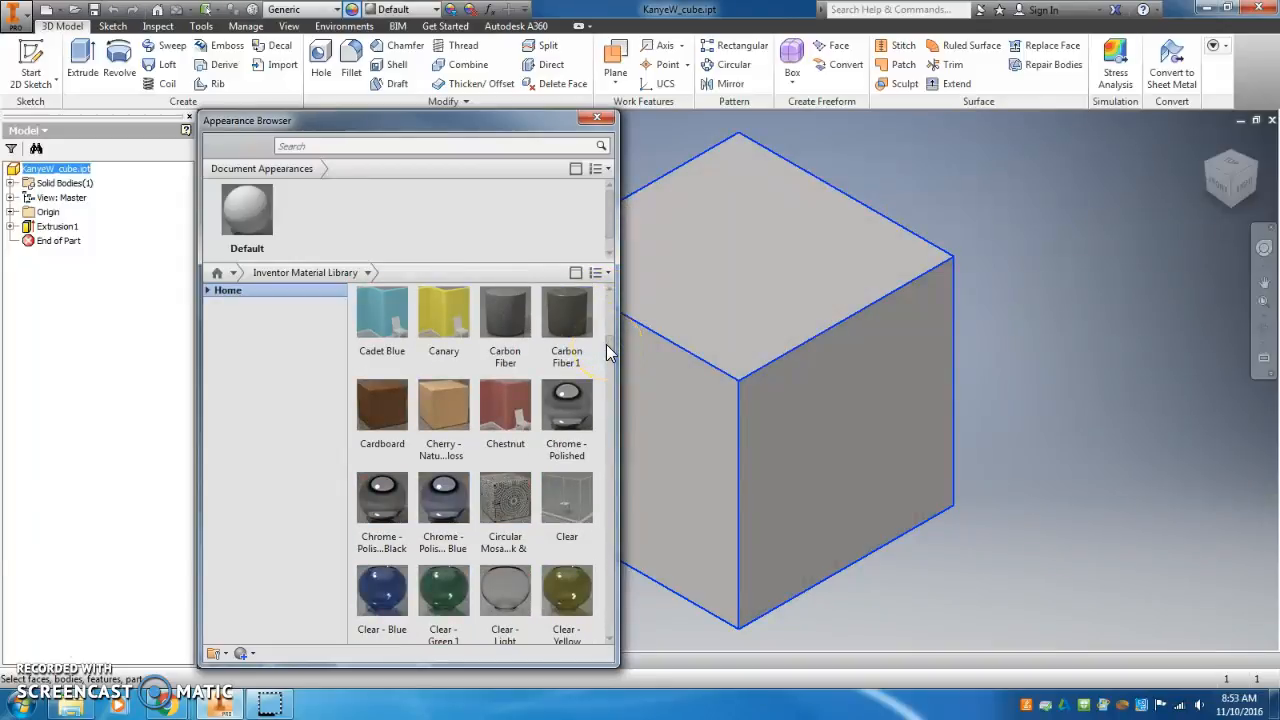
pyautogui.click(384, 585)
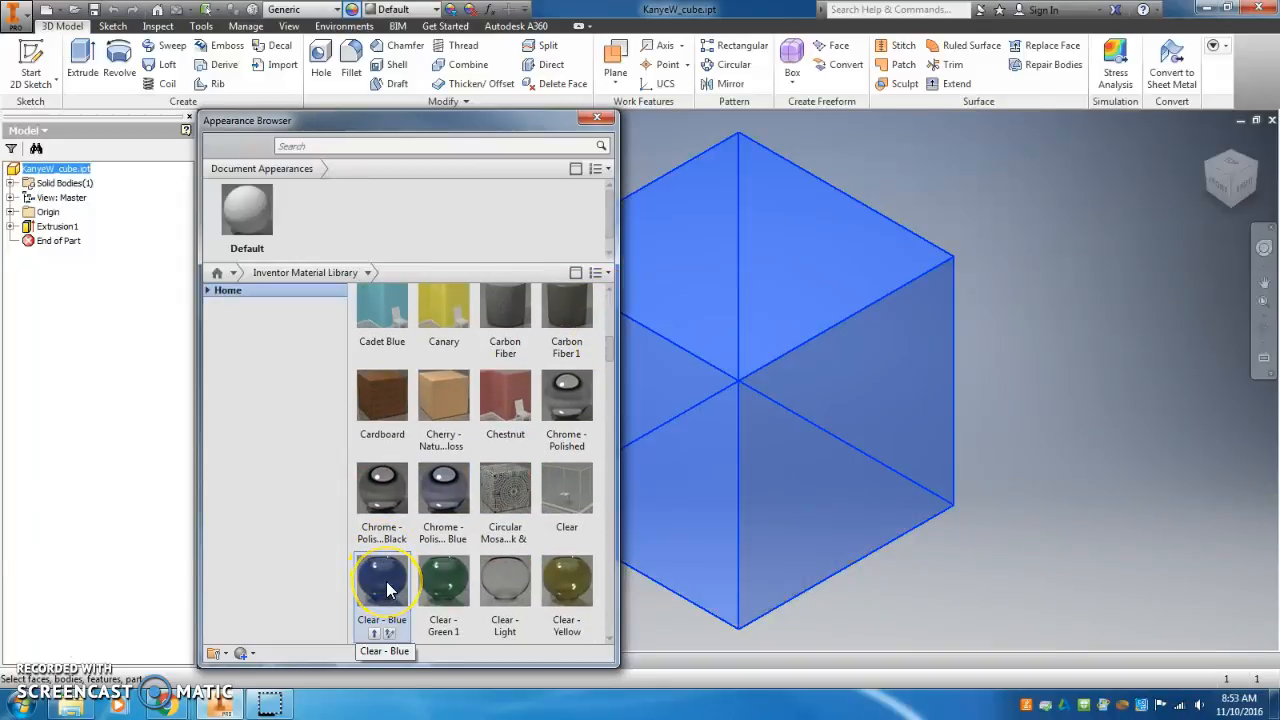
# Step: Assign the Clear - Green 1 appearance to the selected cube and close the Appearance Browser
pyautogui.moveTo(608, 355)
pyautogui.mouseDown()
pyautogui.moveTo(608, 395)
pyautogui.moveTo(610, 362)
pyautogui.mouseUp()
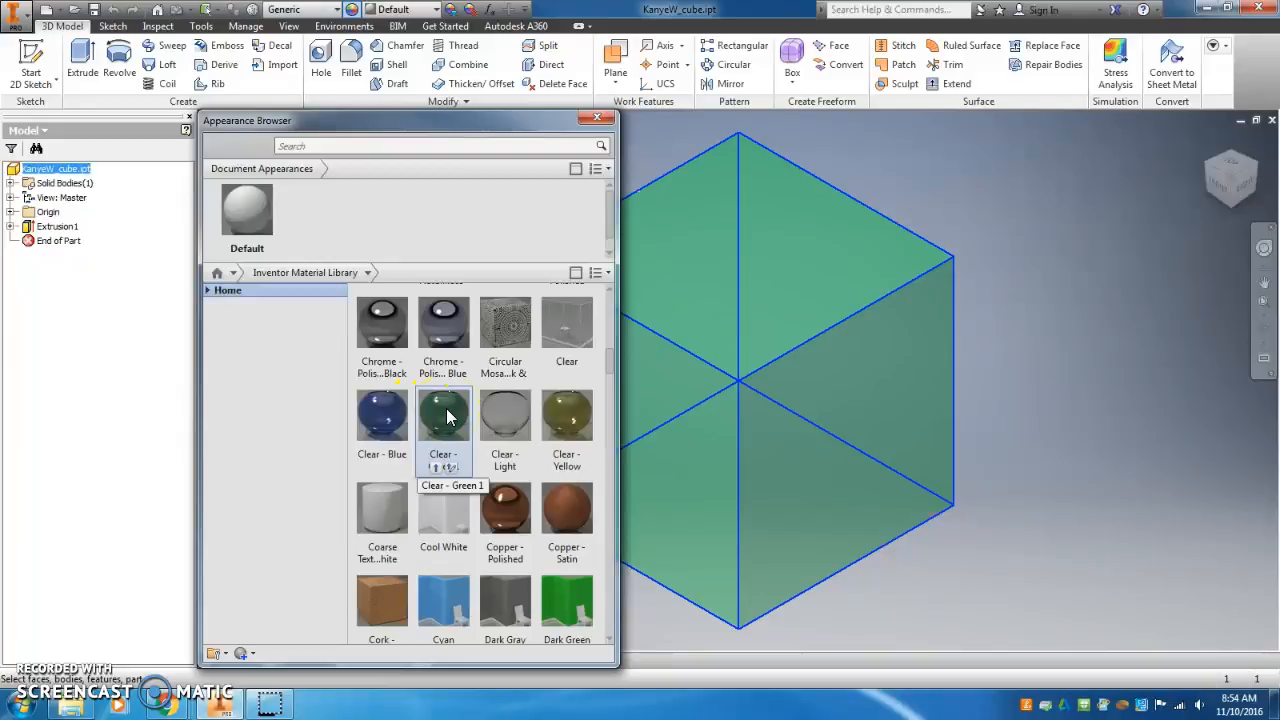
pyautogui.rightClick(446, 410)
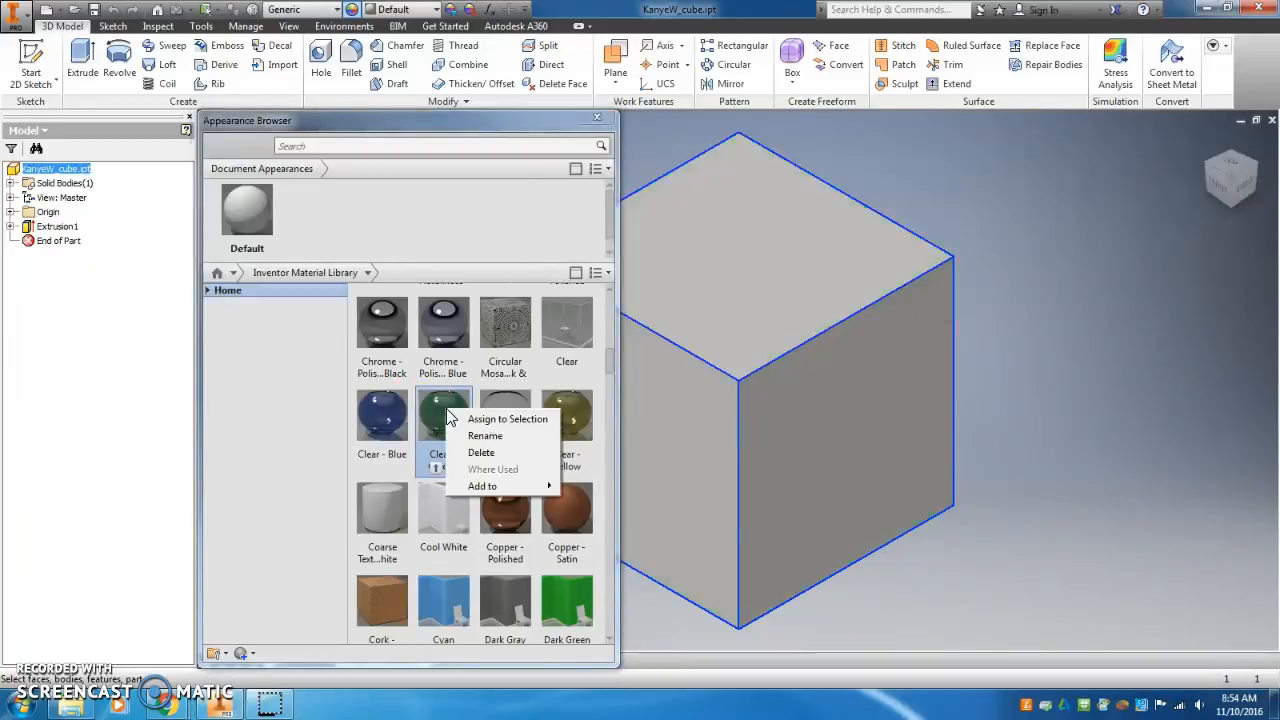
pyautogui.click(475, 422)
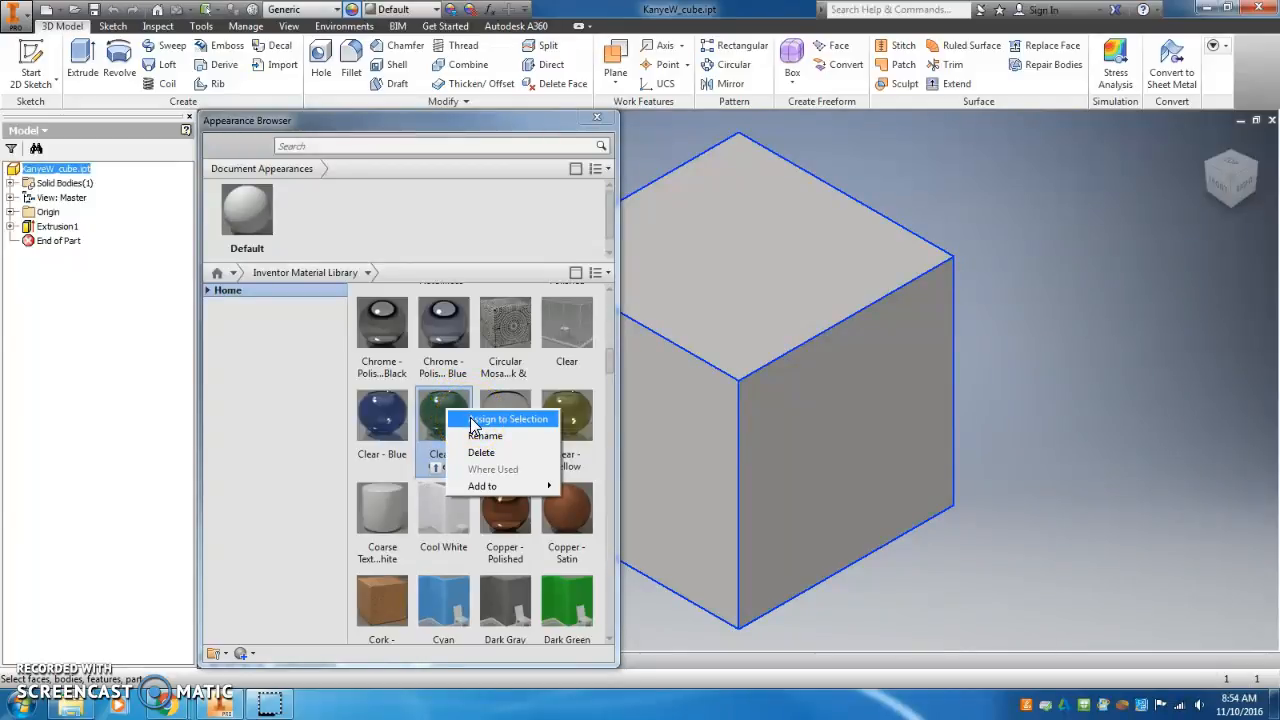
pyautogui.click(476, 242)
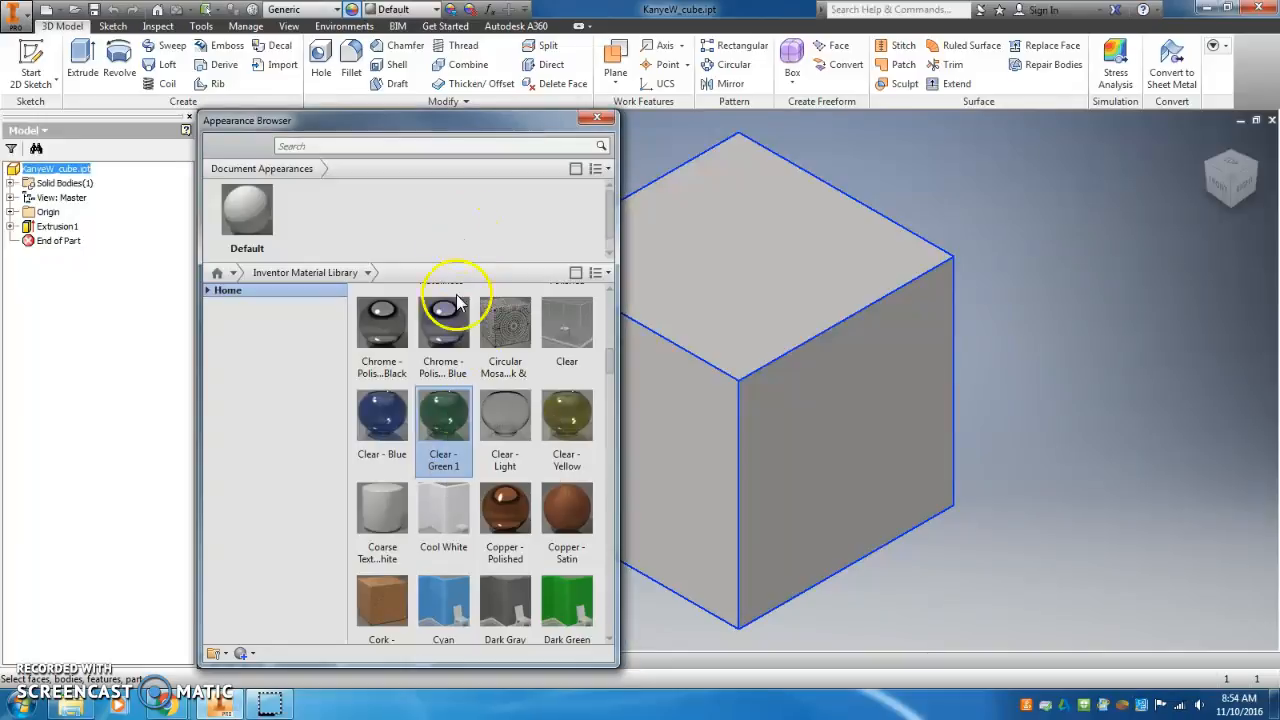
pyautogui.rightClick(447, 422)
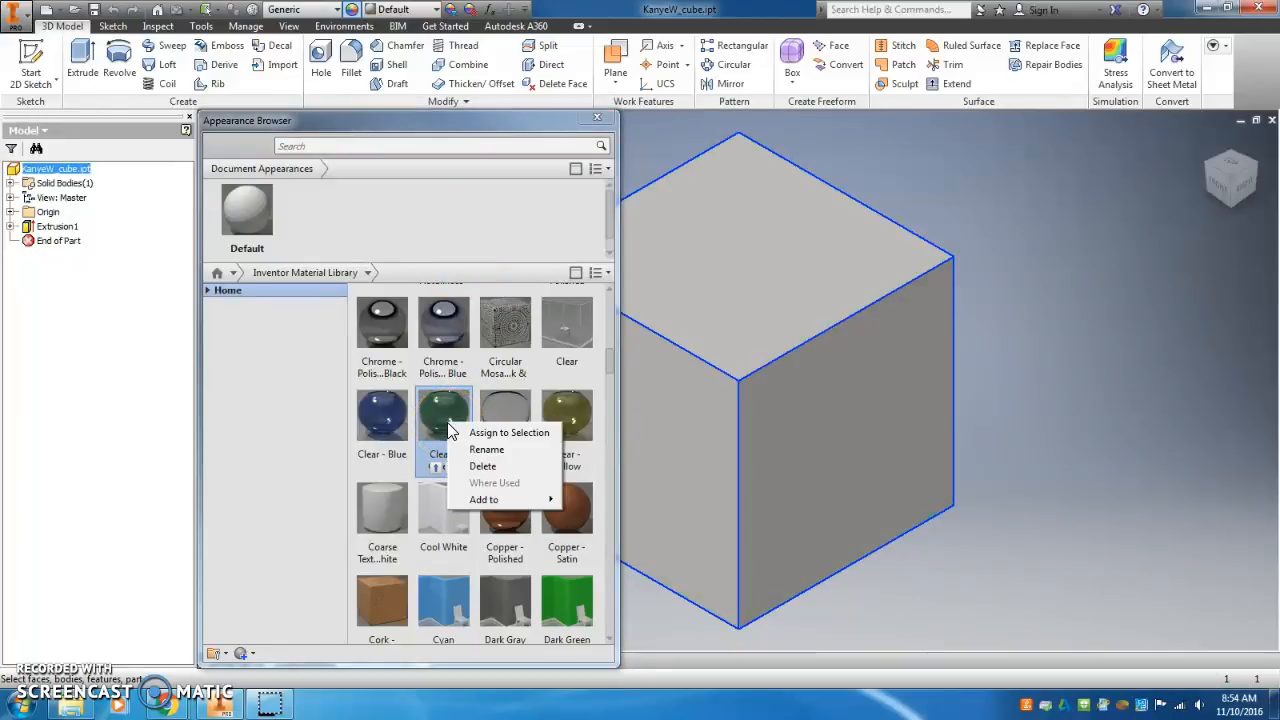
pyautogui.click(502, 435)
pyautogui.click(502, 435)
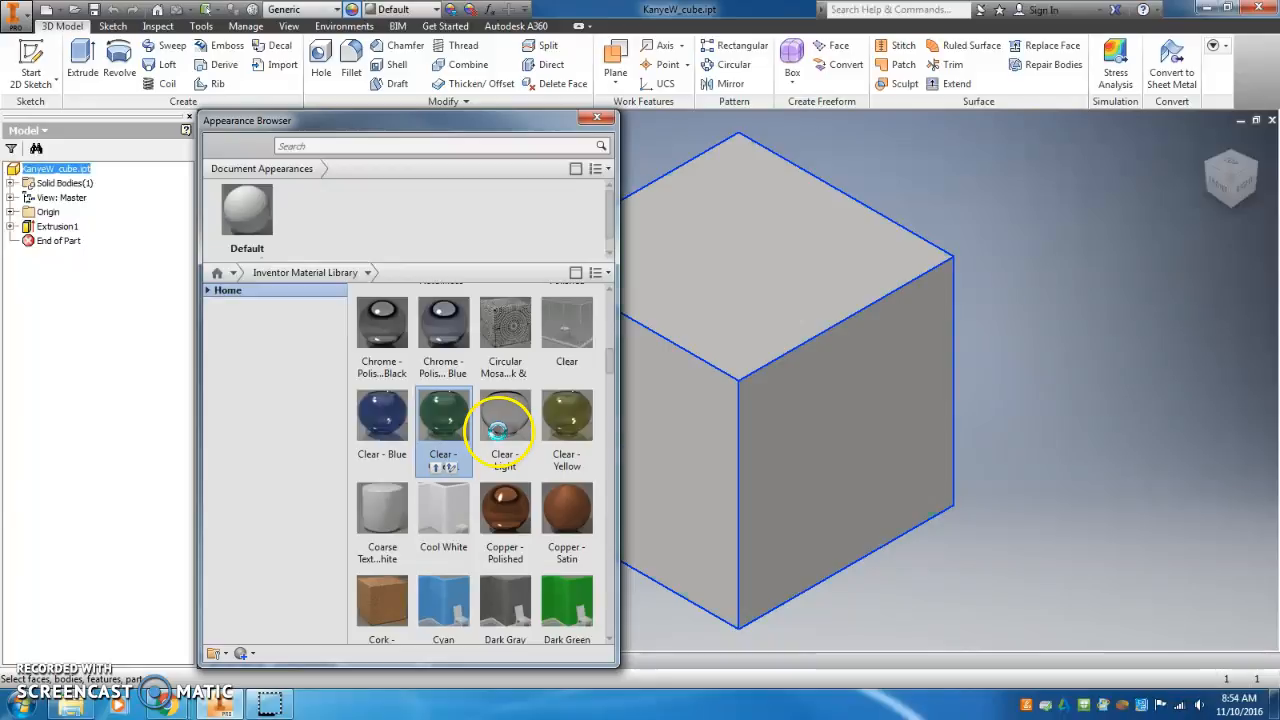
pyautogui.click(597, 118)
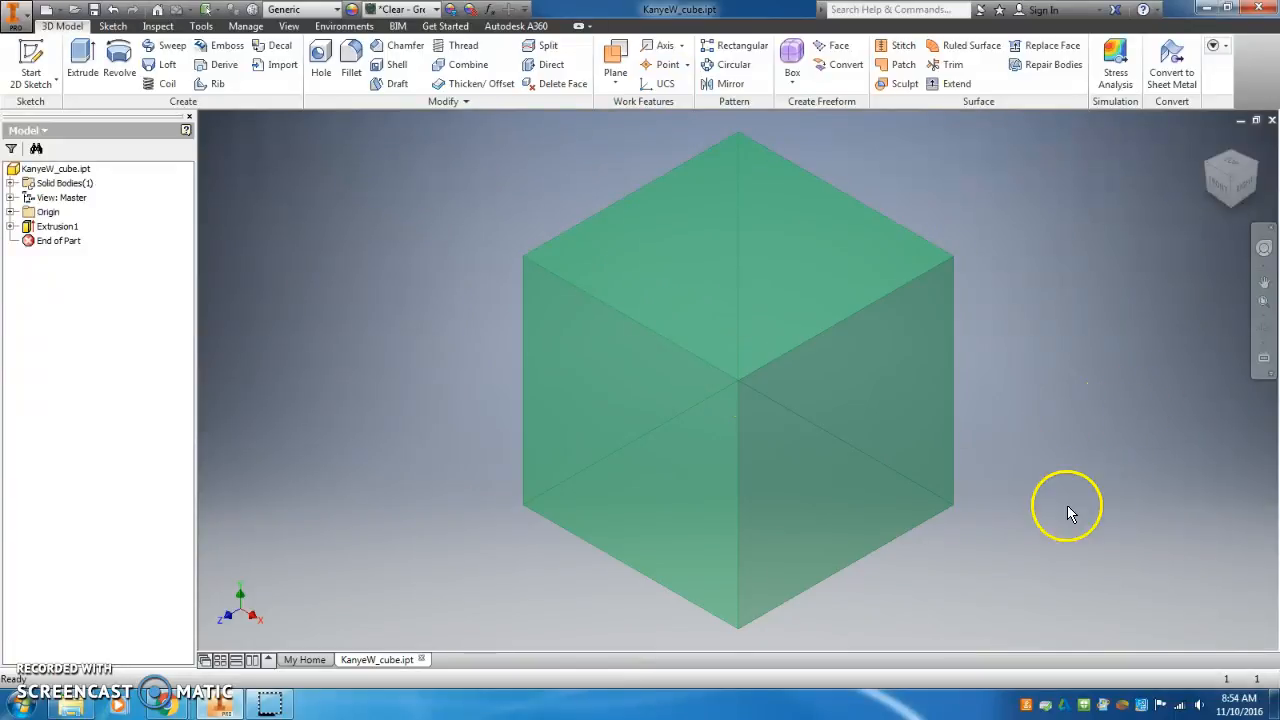
# Step: View the cube from the front, right and top, rotate the top view upright and return to the home view
pyautogui.click(1216, 181)
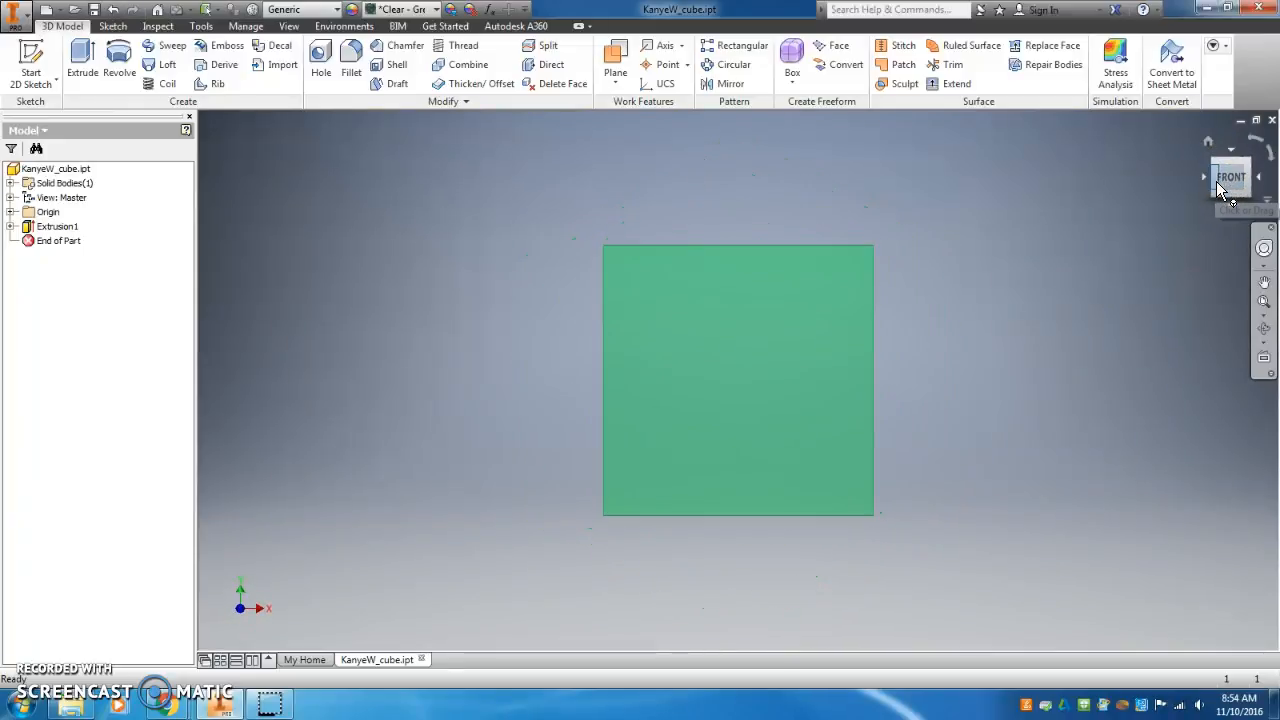
pyautogui.click(1258, 179)
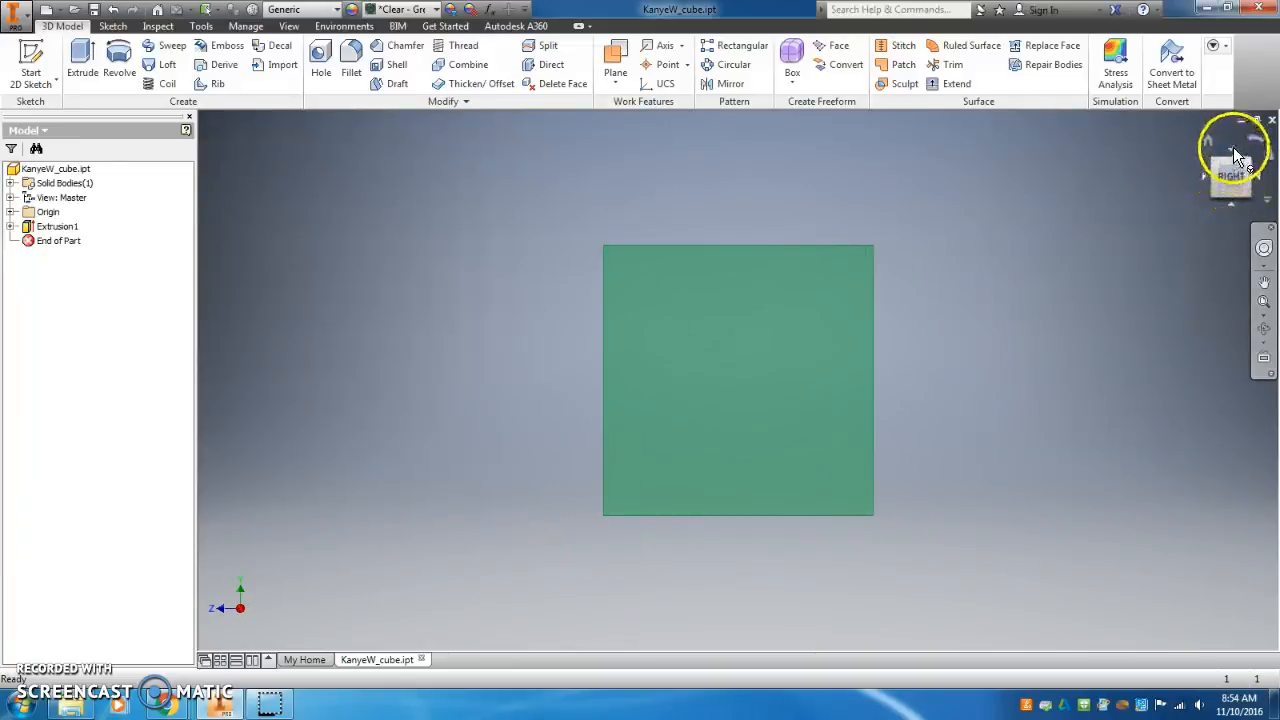
pyautogui.click(1234, 159)
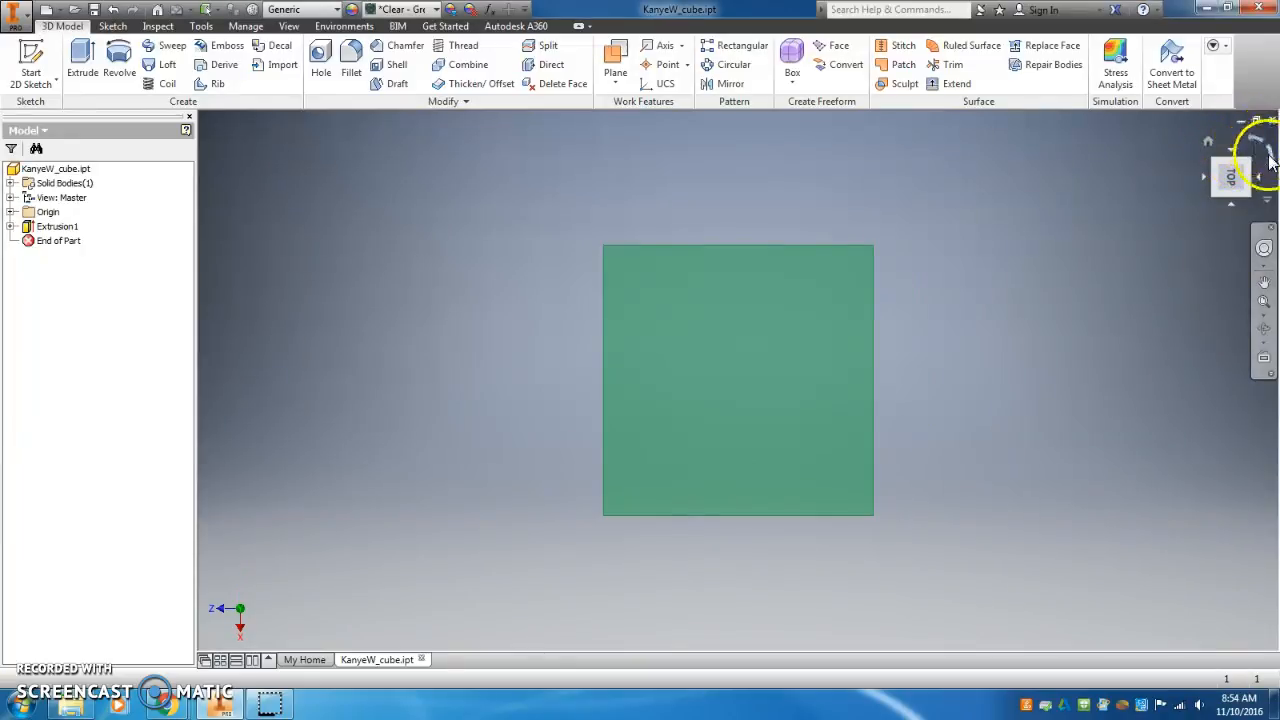
pyautogui.click(1257, 146)
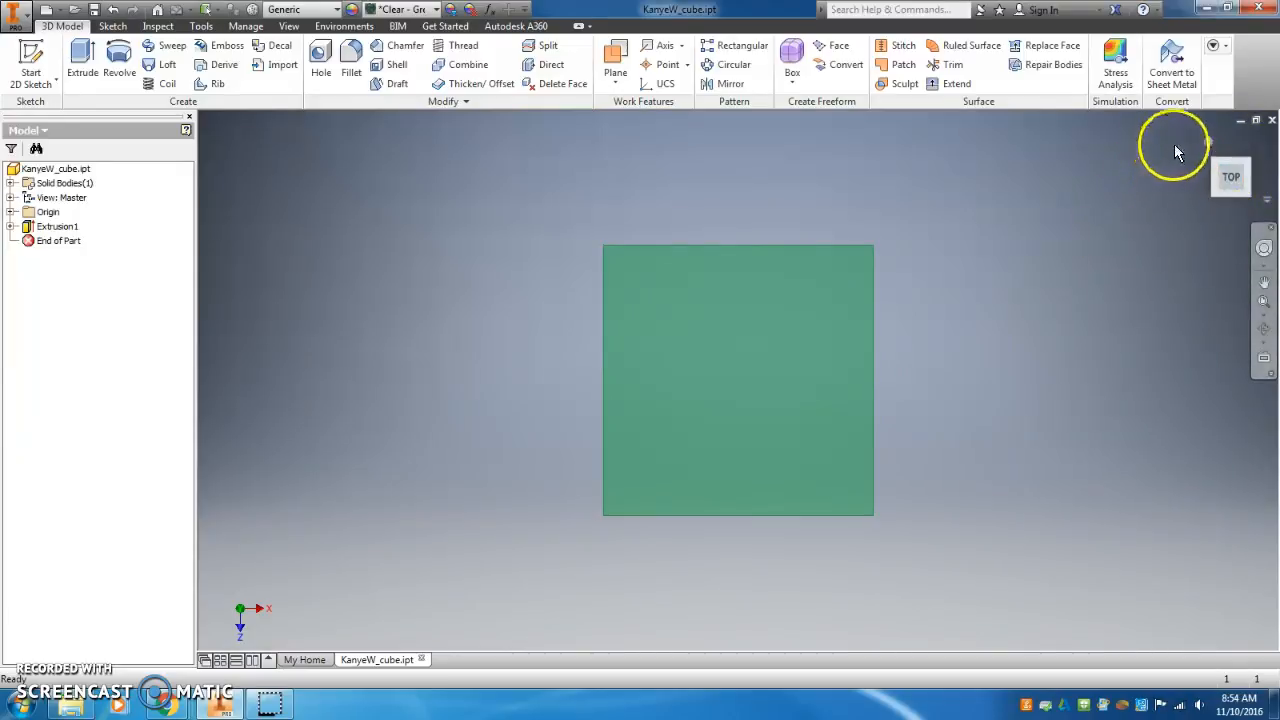
pyautogui.click(1208, 140)
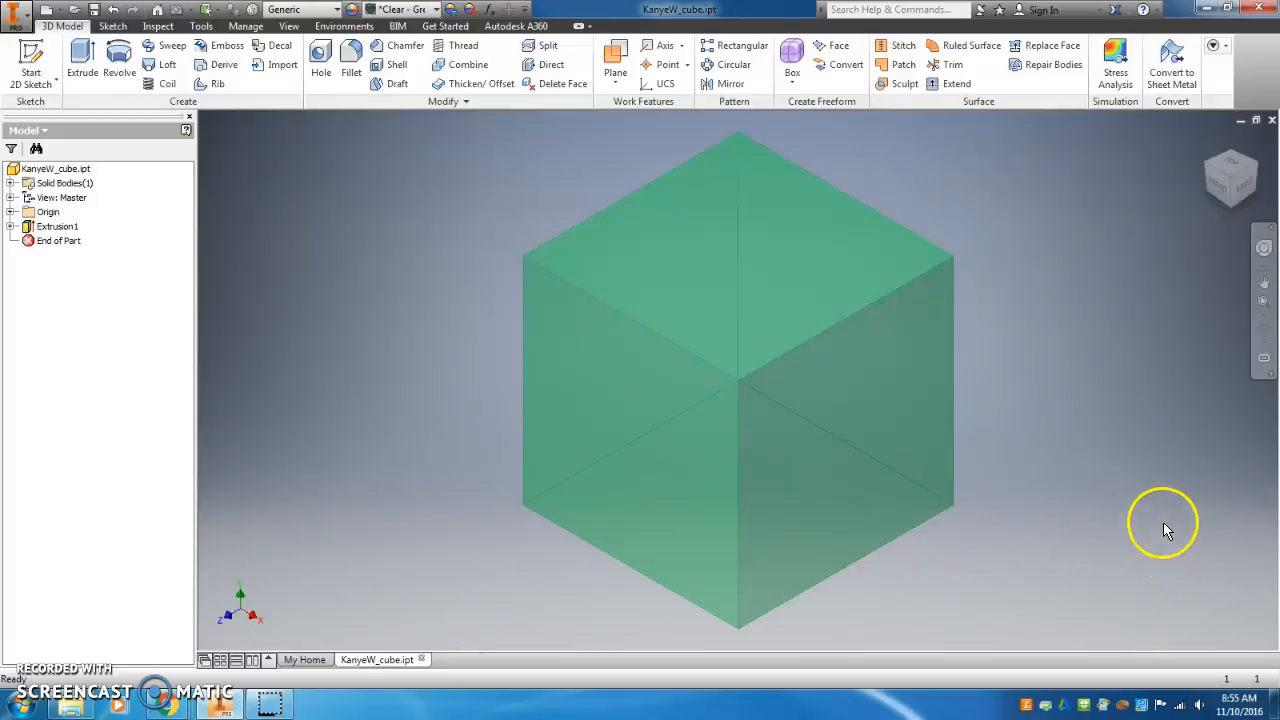
# Step: Capture a rectangular snip of the green cube with the Snipping Tool and copy it to the clipboard
pyautogui.click(22, 712)
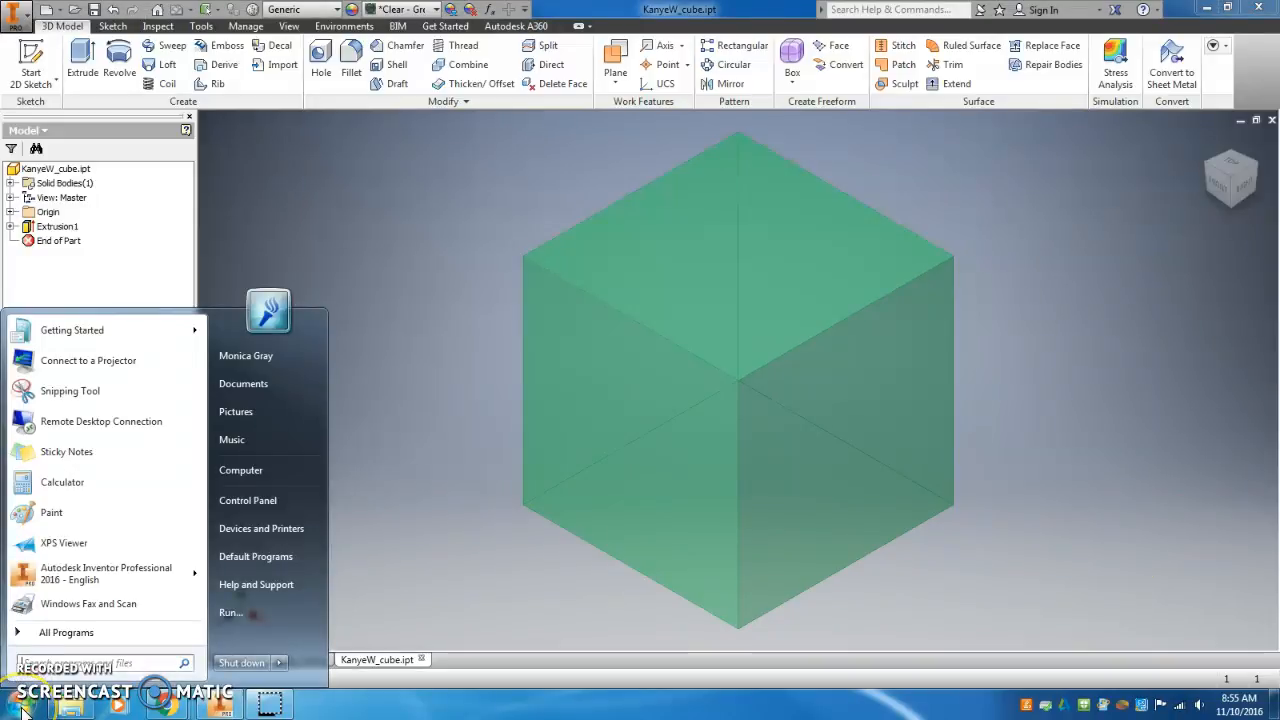
pyautogui.click(70, 391)
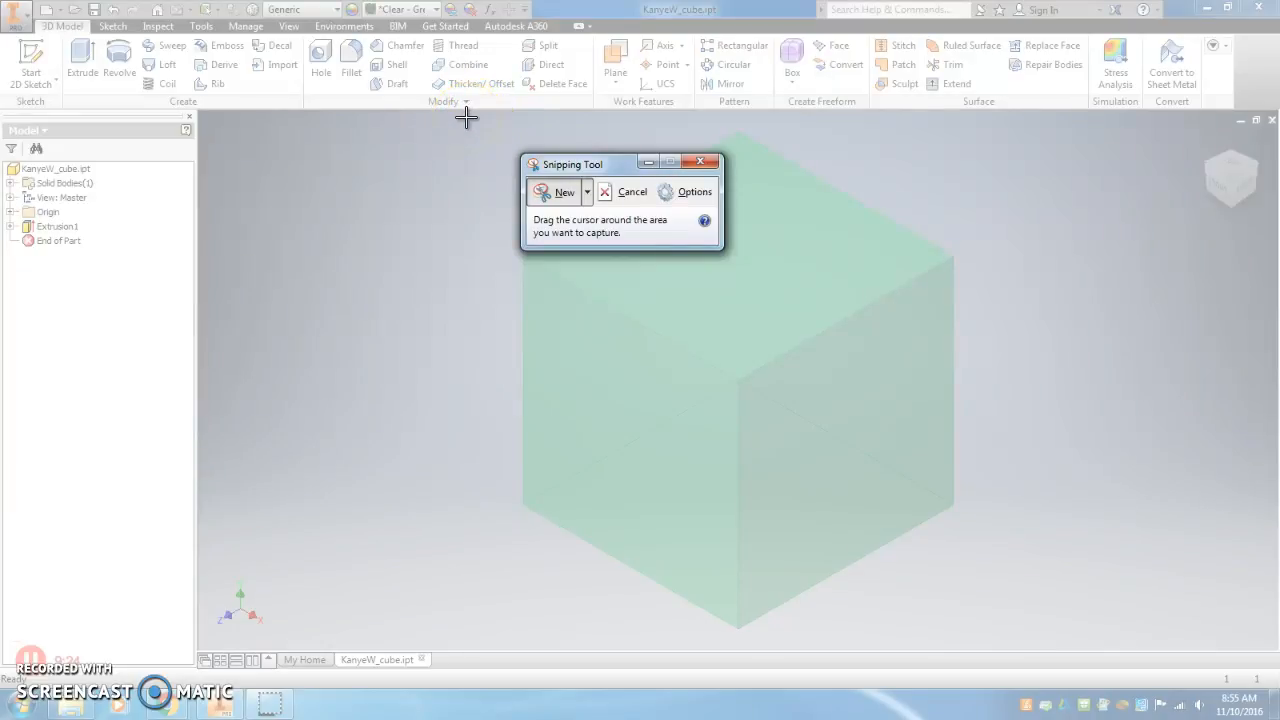
pyautogui.moveTo(466, 117); pyautogui.dragTo(1024, 646)
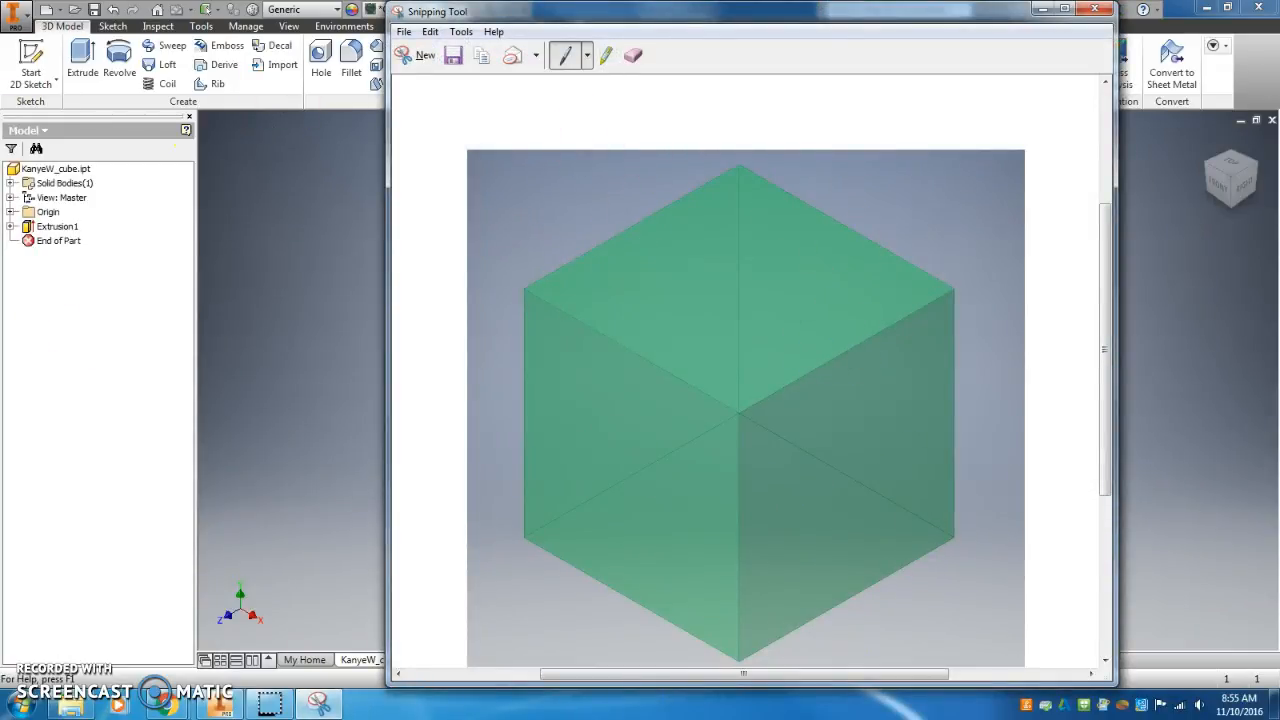
pyautogui.click(483, 58)
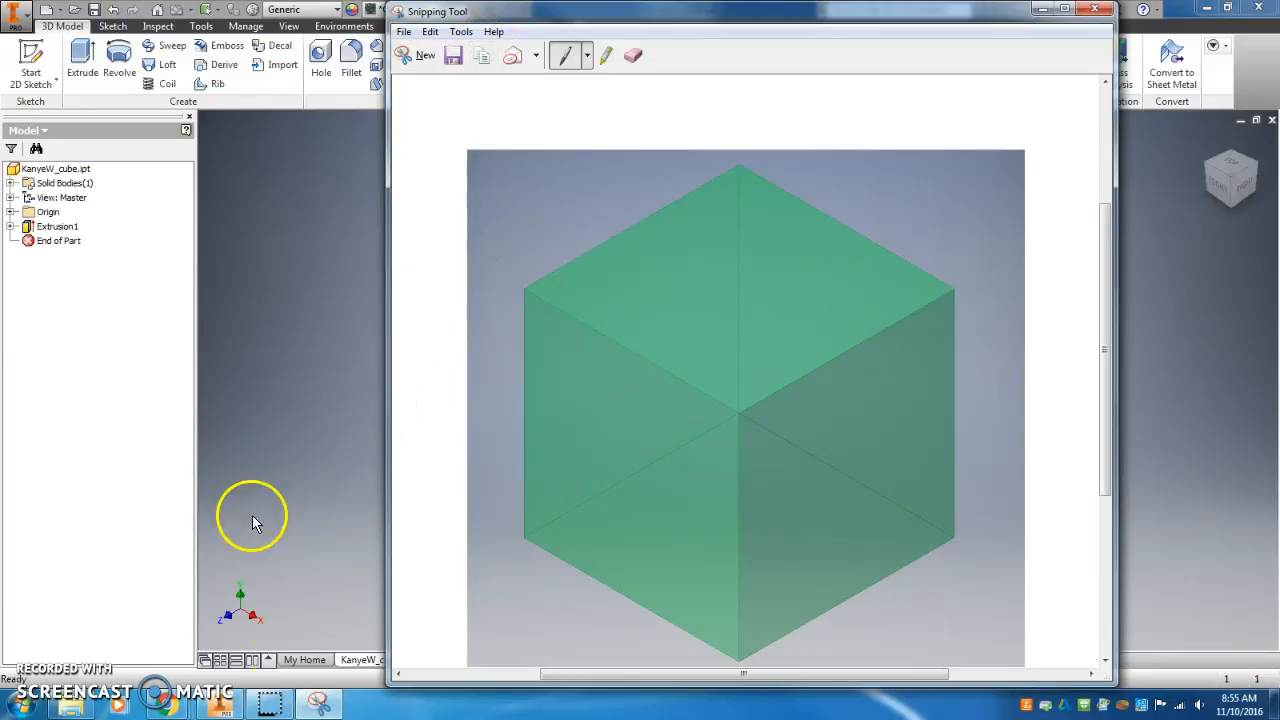
# Step: Switch to Chrome and open the Google Docs document "Unit 4, Modeling Assignment #1 - Simple Cube and practice puzzle pieces"
pyautogui.moveTo(163, 708)
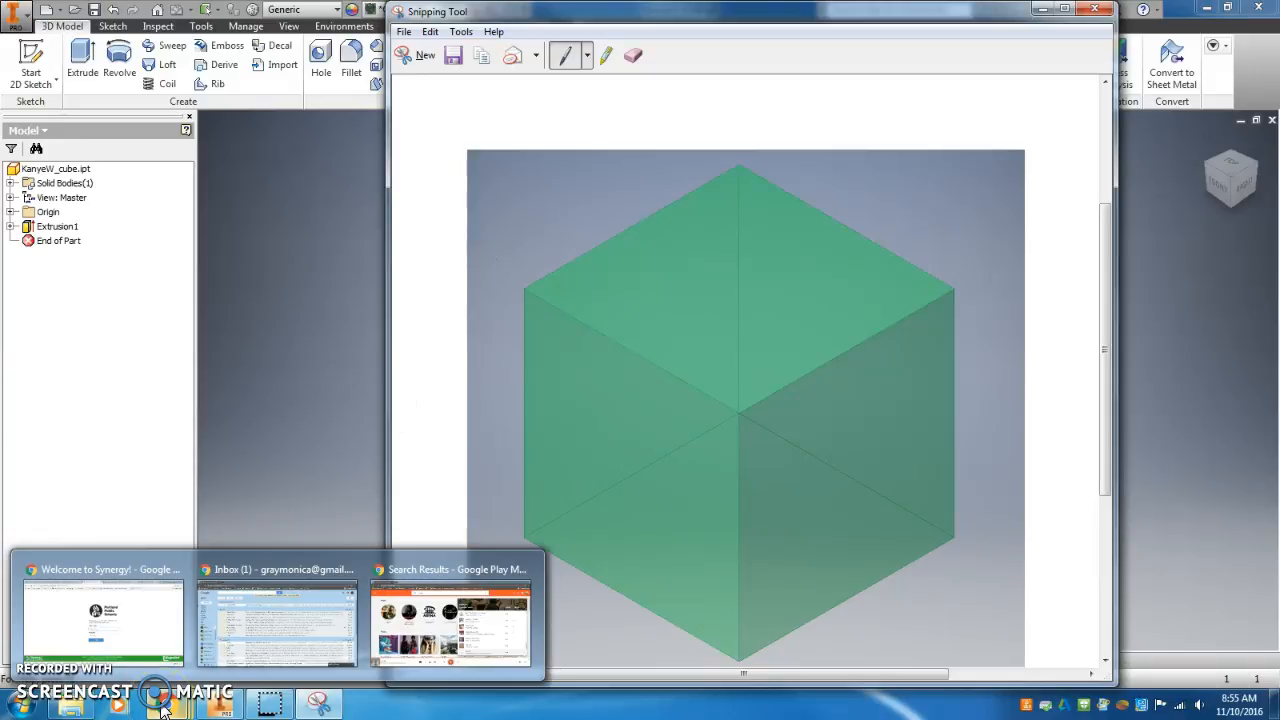
pyautogui.click(78, 572)
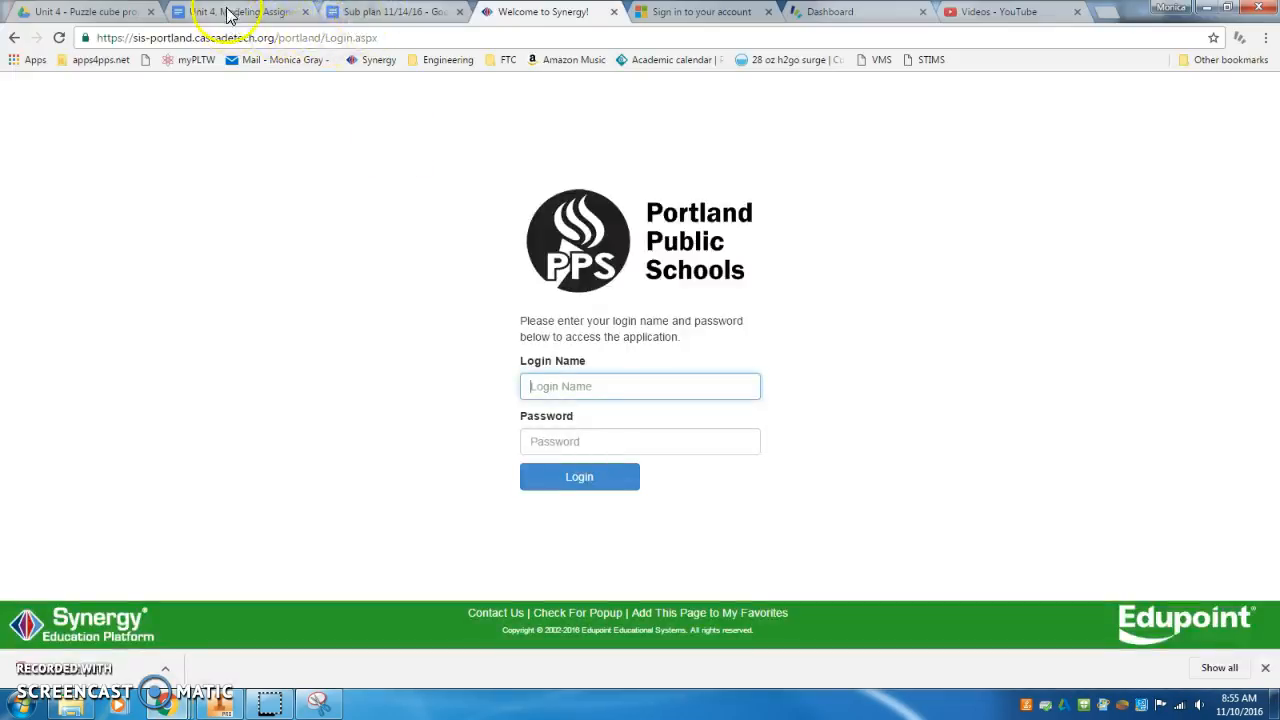
pyautogui.click(228, 12)
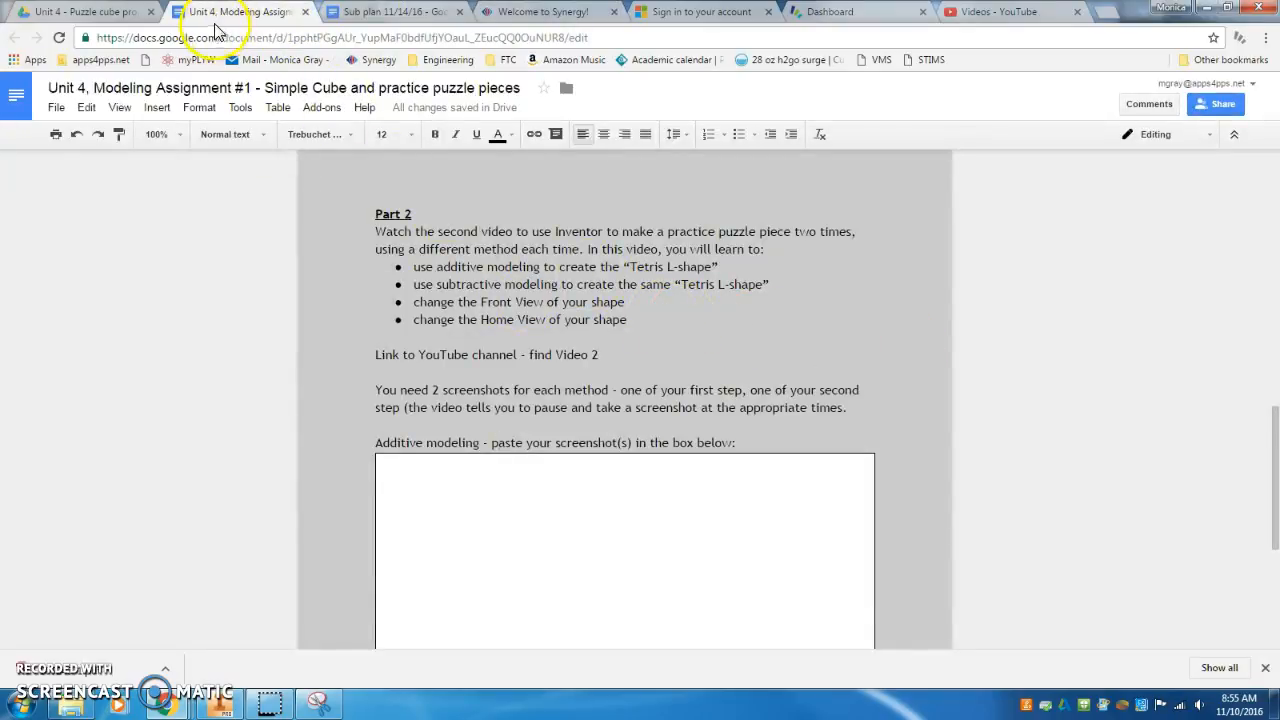
# Step: Paste the copied cube snip into the empty box under "Simple cube - paste your screenshot in the box below" and check its placement
pyautogui.click(527, 469)
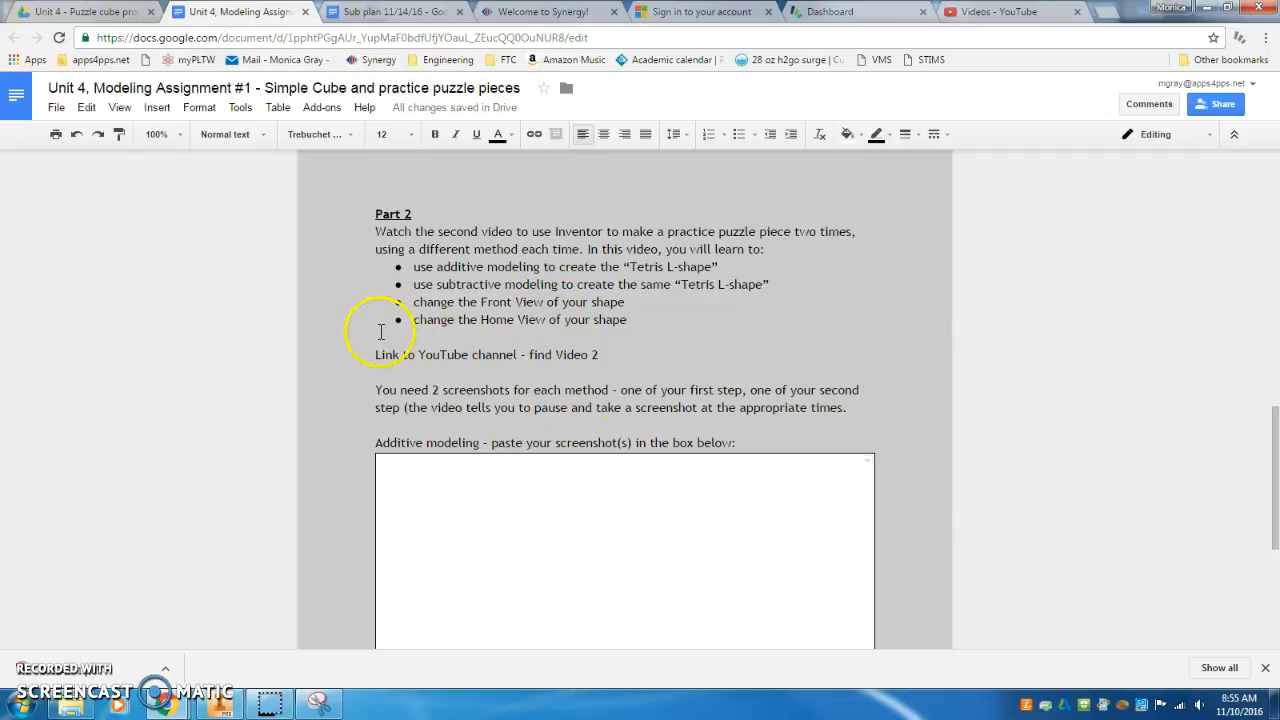
pyautogui.scroll(7, 587, 334)
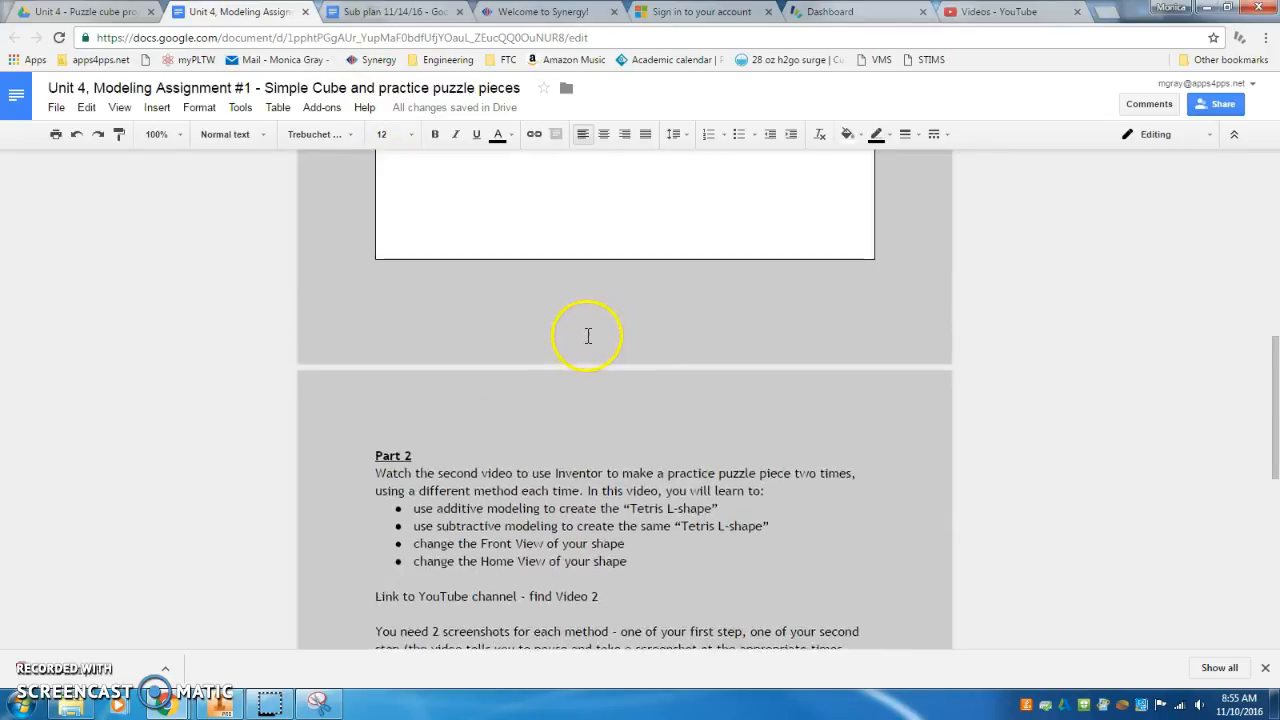
pyautogui.scroll(-2, 586, 349)
pyautogui.click(455, 222)
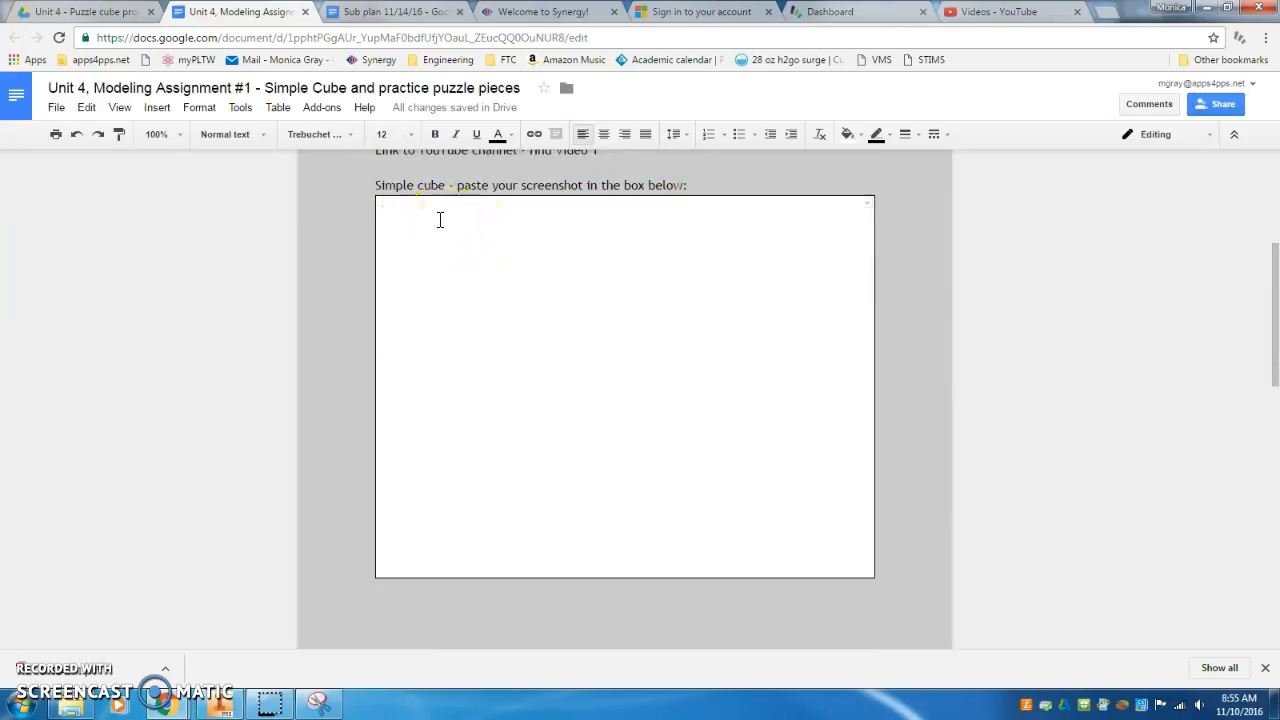
pyautogui.rightClick(439, 219)
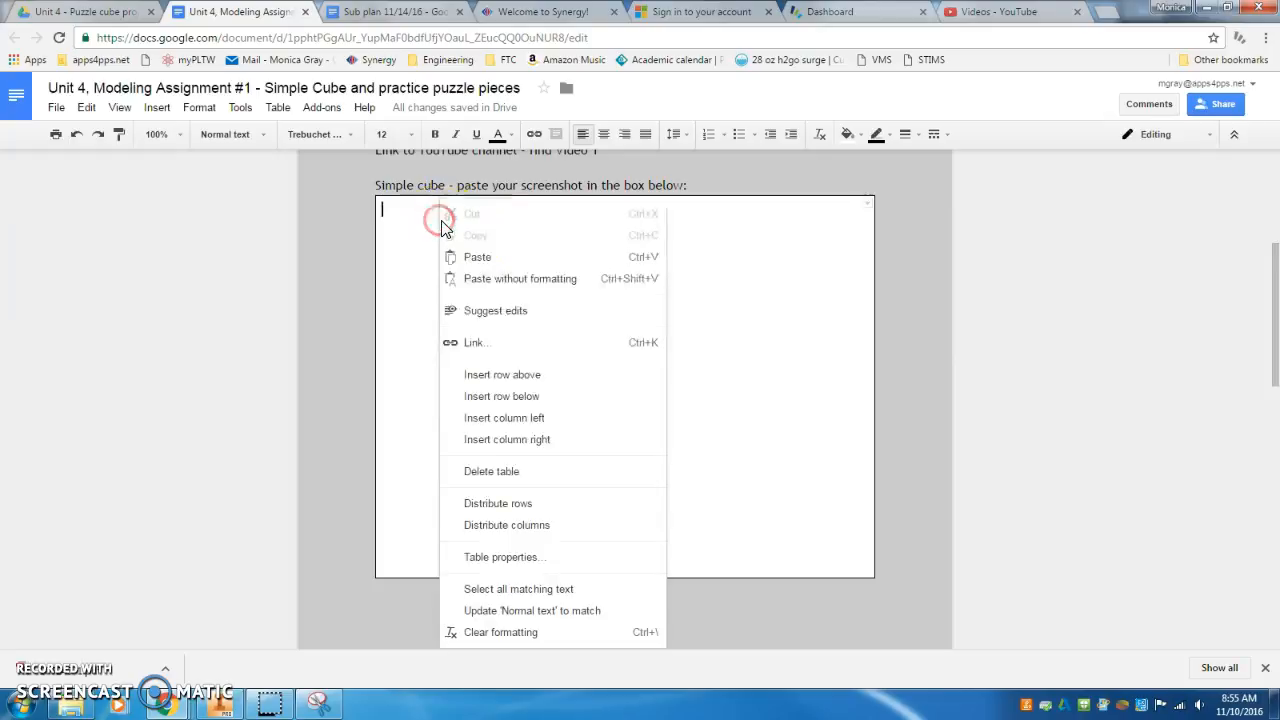
pyautogui.click(477, 257)
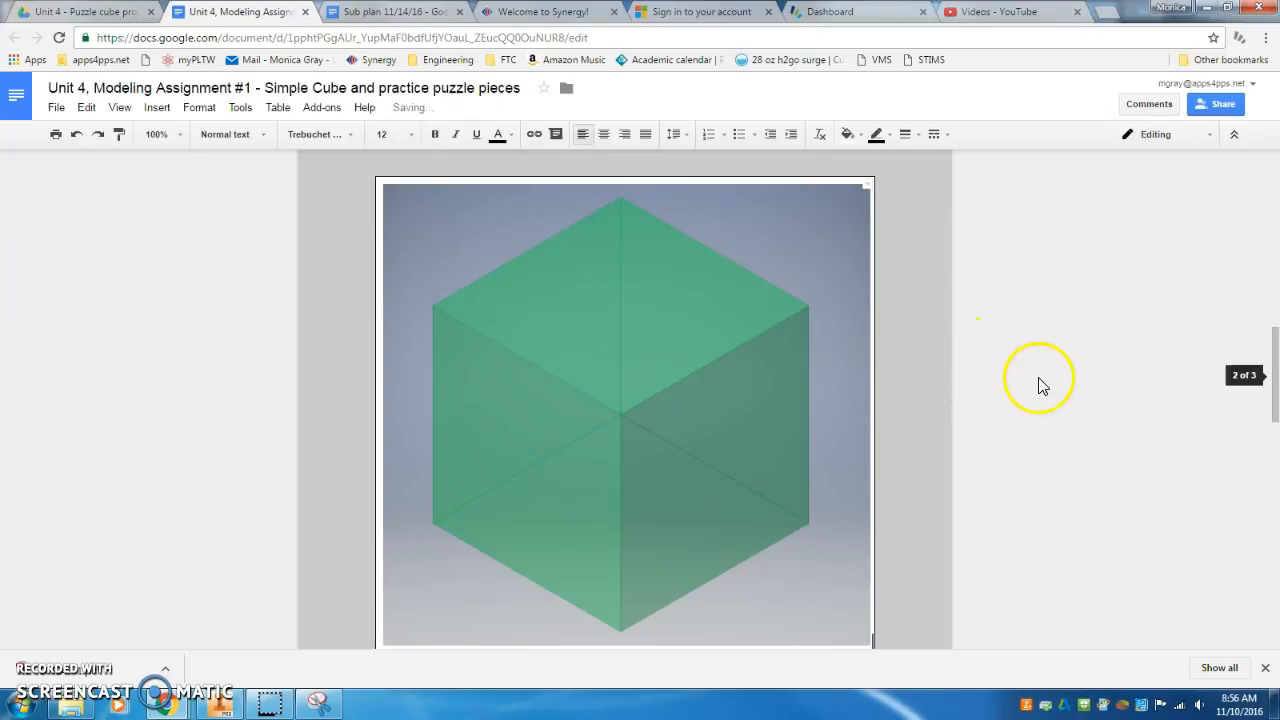
pyautogui.scroll(-3, 1045, 388)
pyautogui.scroll(3, 1048, 392)
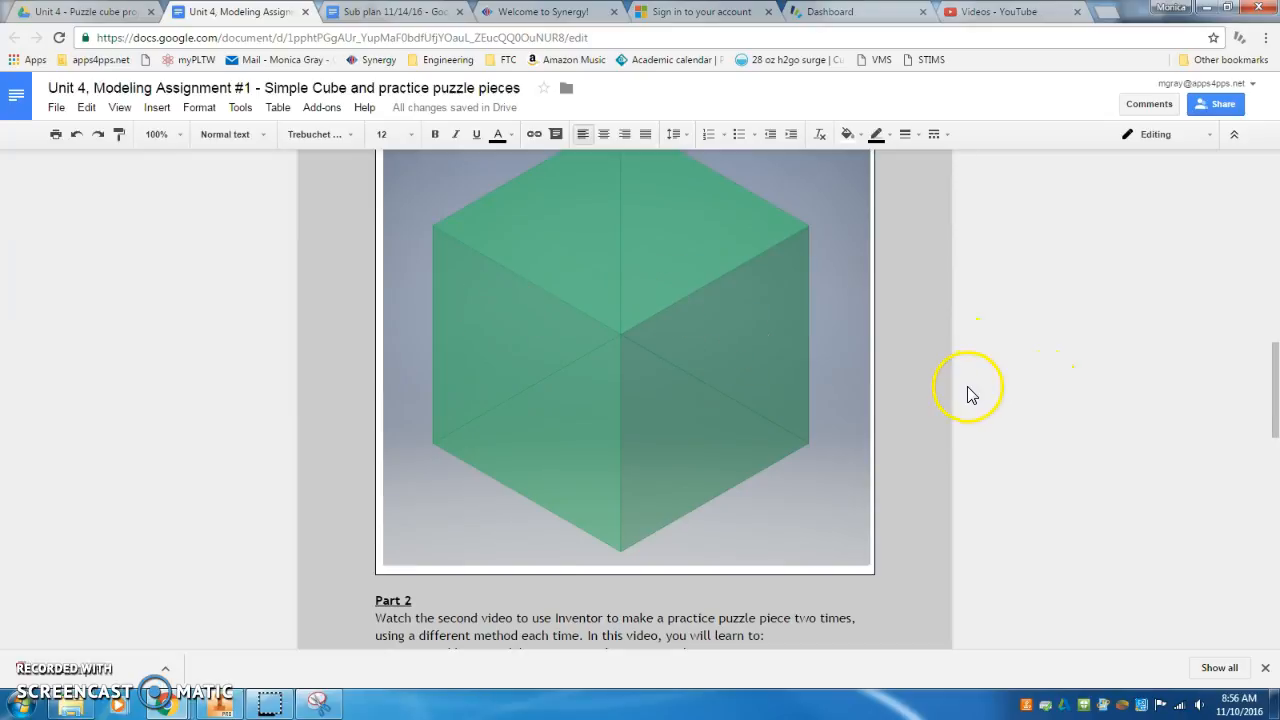
pyautogui.scroll(-3, 967, 386)
pyautogui.scroll(2, 967, 386)
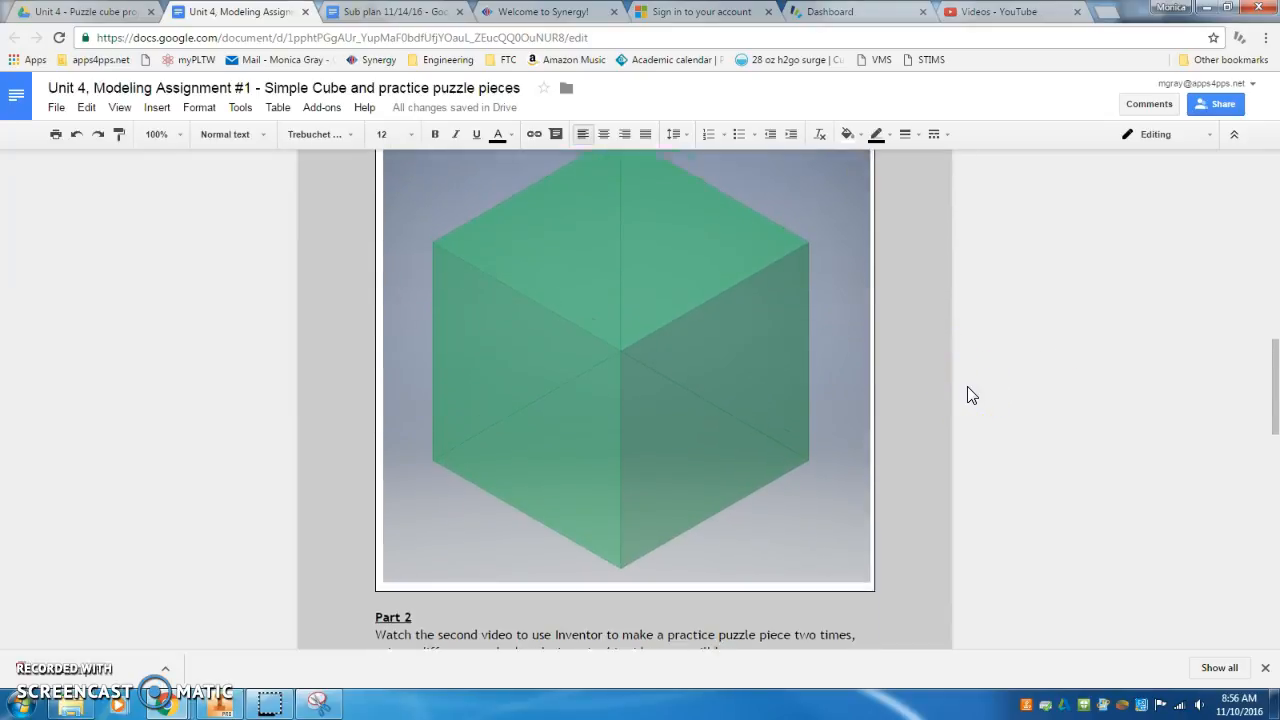